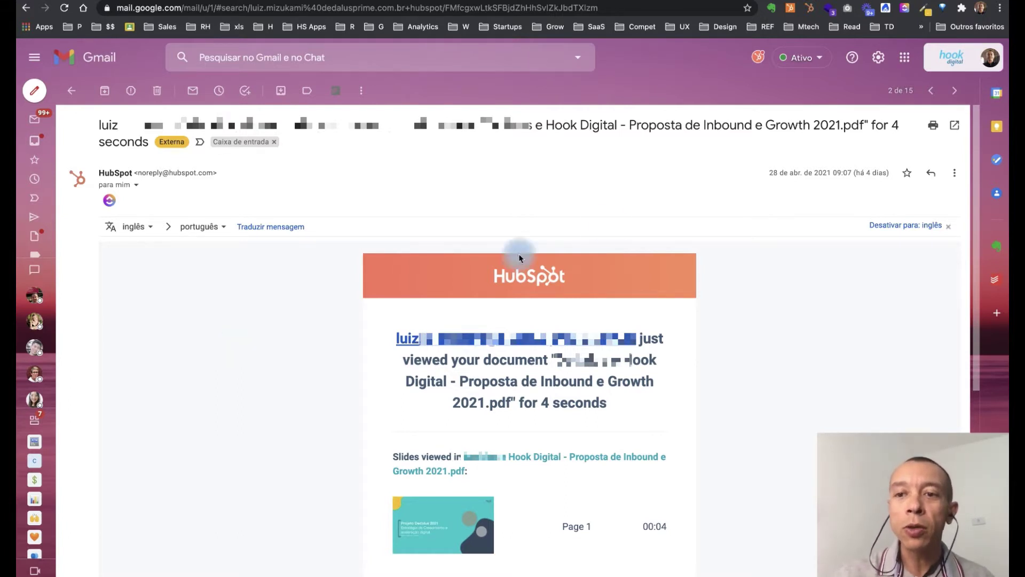
pyautogui.moveTo(839, 172); pyautogui.dragTo(845, 172)
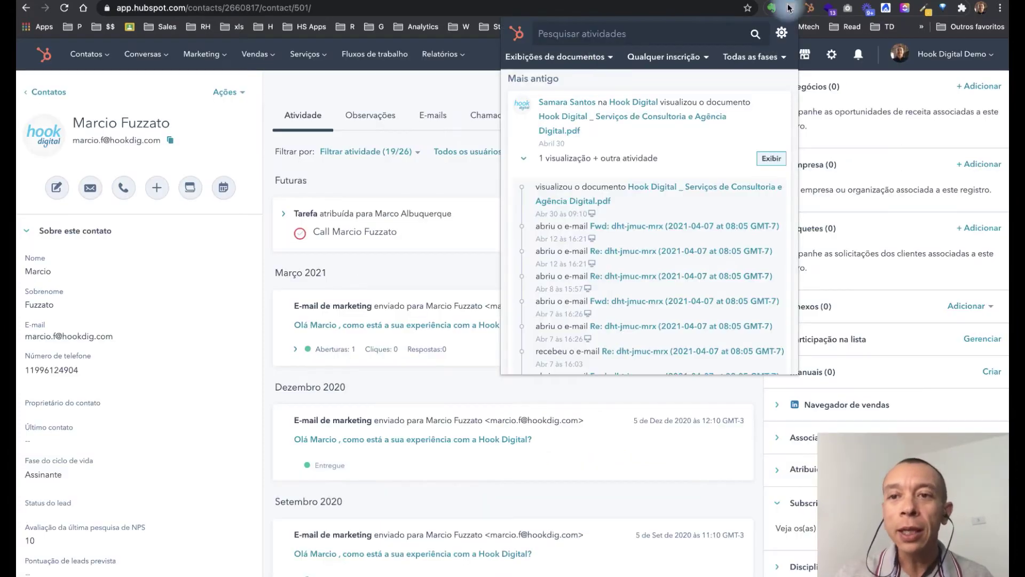
# Step: Filter the contact's activity timeline to Exibições de documentos
pyautogui.click(609, 60)
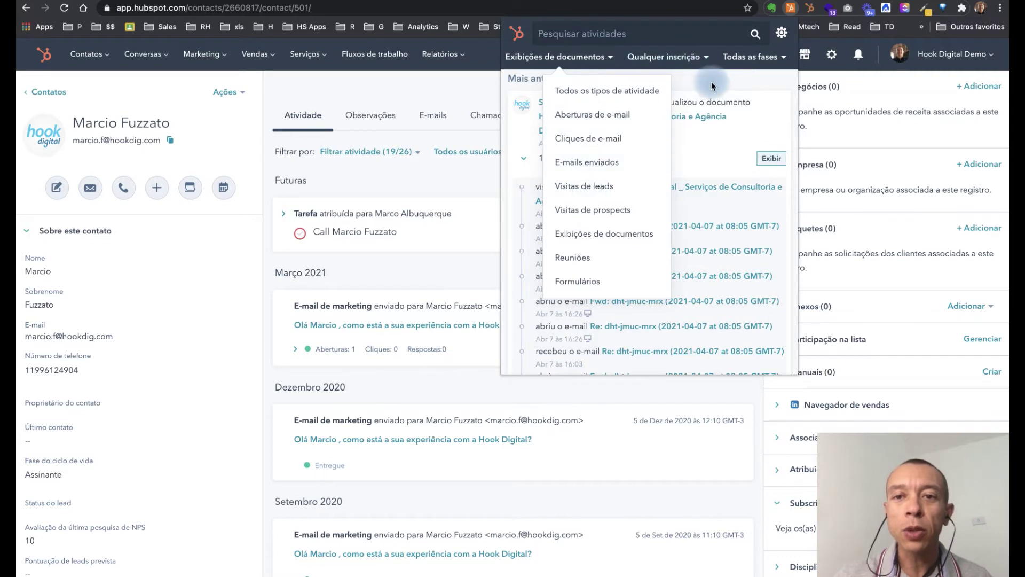
pyautogui.click(611, 61)
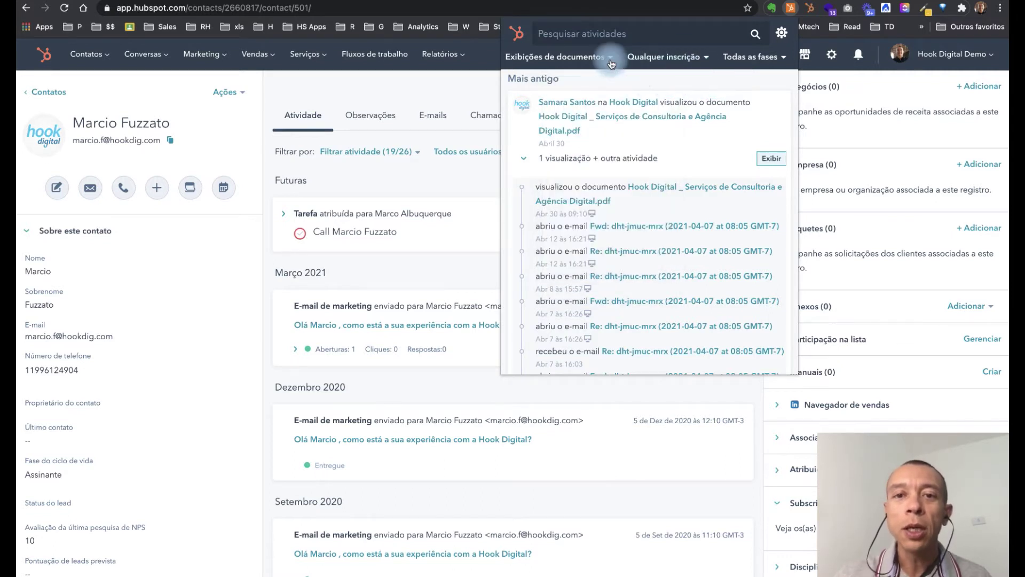
pyautogui.click(707, 88)
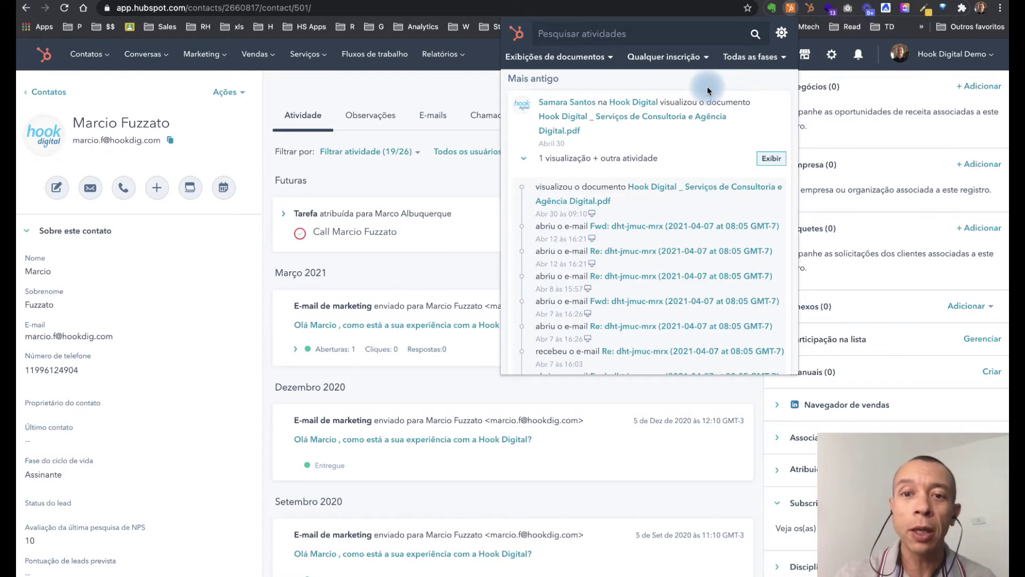
# Step: Review the April 30 consulting document view and its summary of links, visitors and views
pyautogui.moveTo(583, 144); pyautogui.dragTo(538, 143)
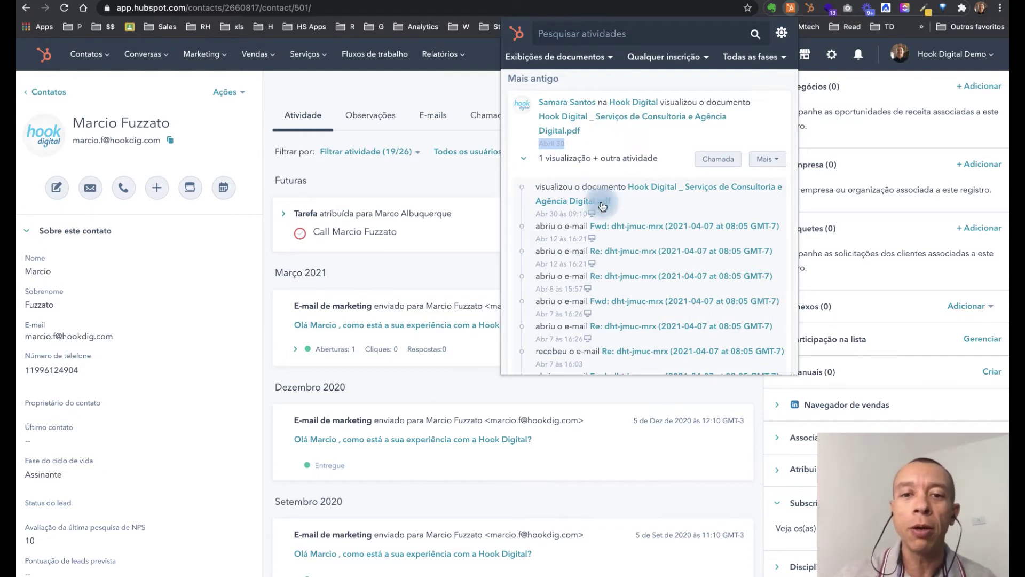
pyautogui.scroll(-3, 597, 239)
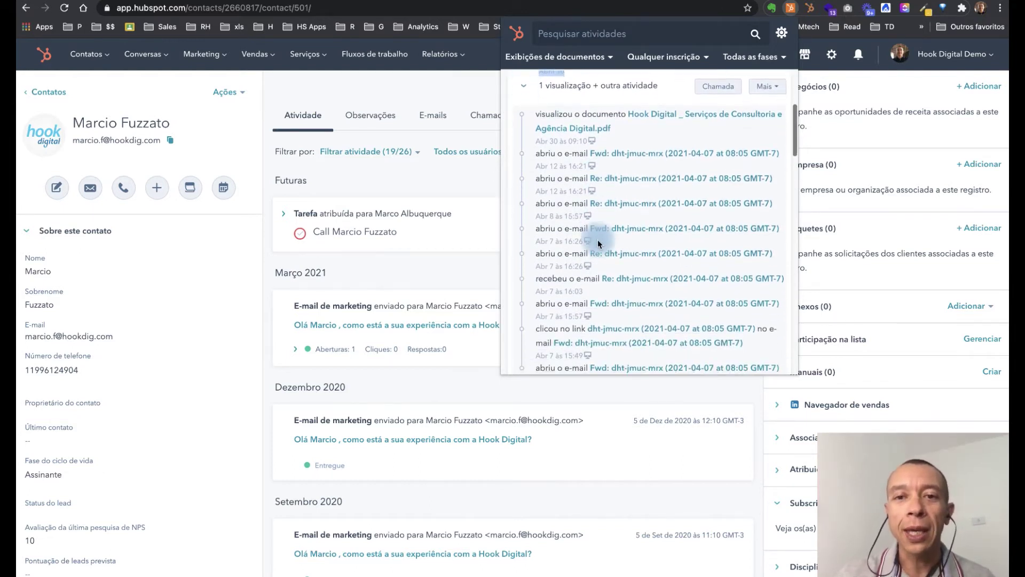
pyautogui.scroll(2, 598, 239)
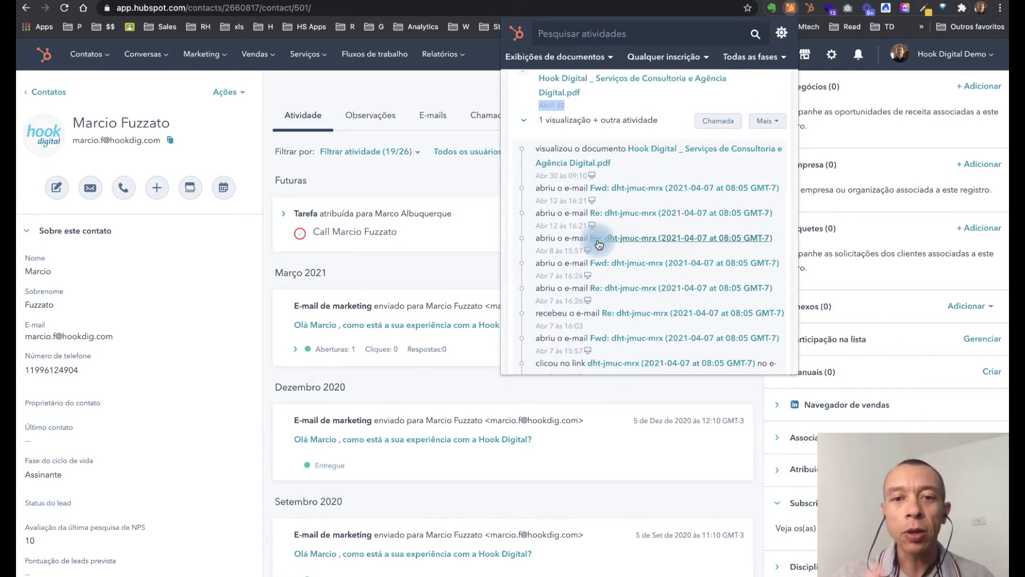
pyautogui.scroll(-2, 598, 239)
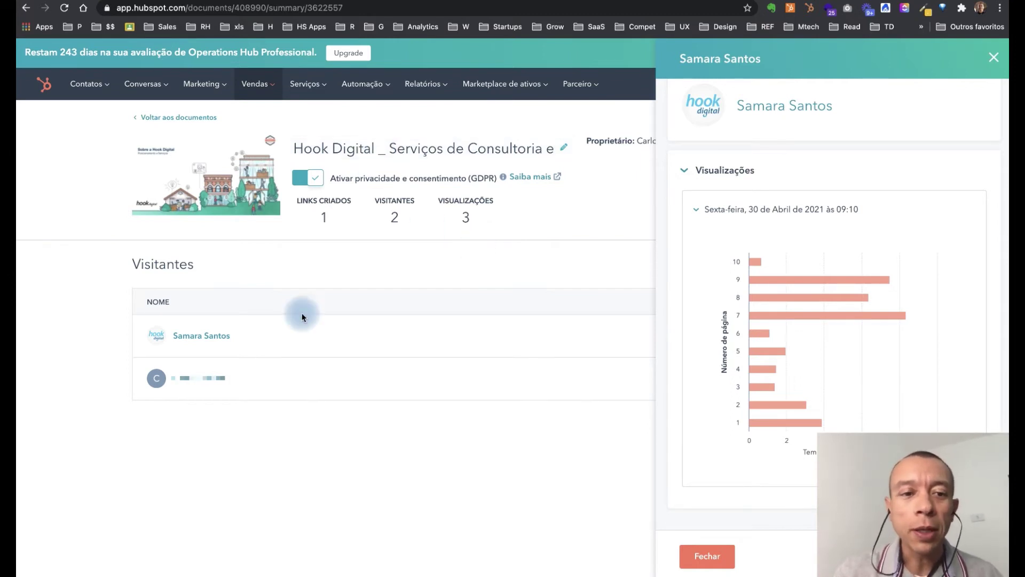
# Step: Reopen the first visitor's Detalhes and inspect the per-page viewing times on the chart
pyautogui.click(994, 57)
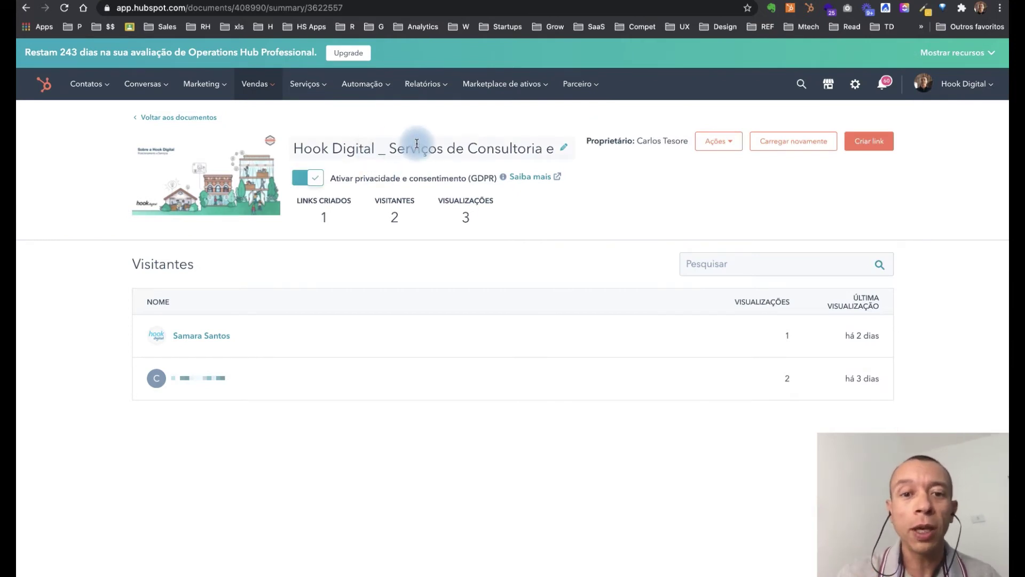
pyautogui.click(340, 216)
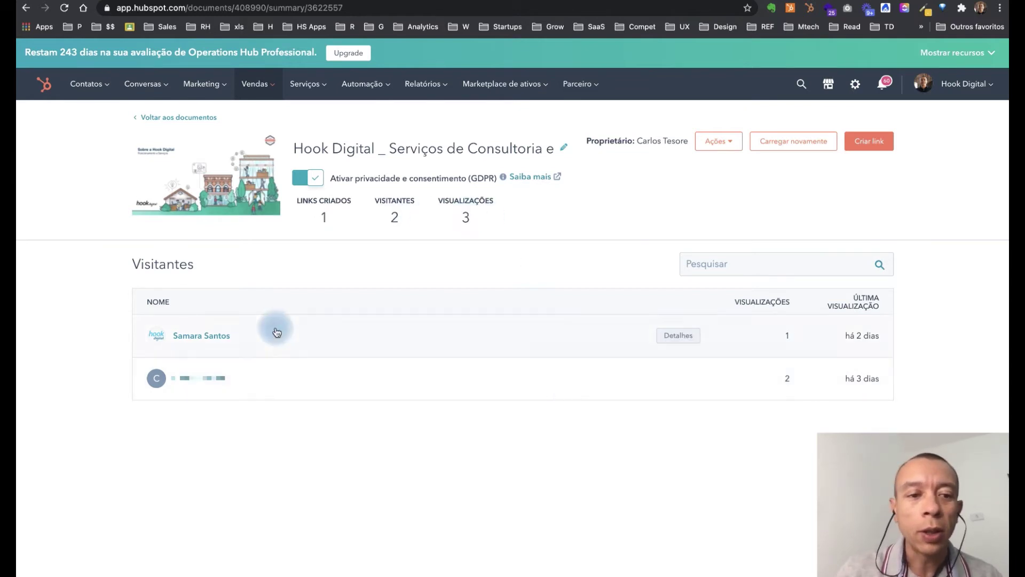
pyautogui.moveTo(670, 343)
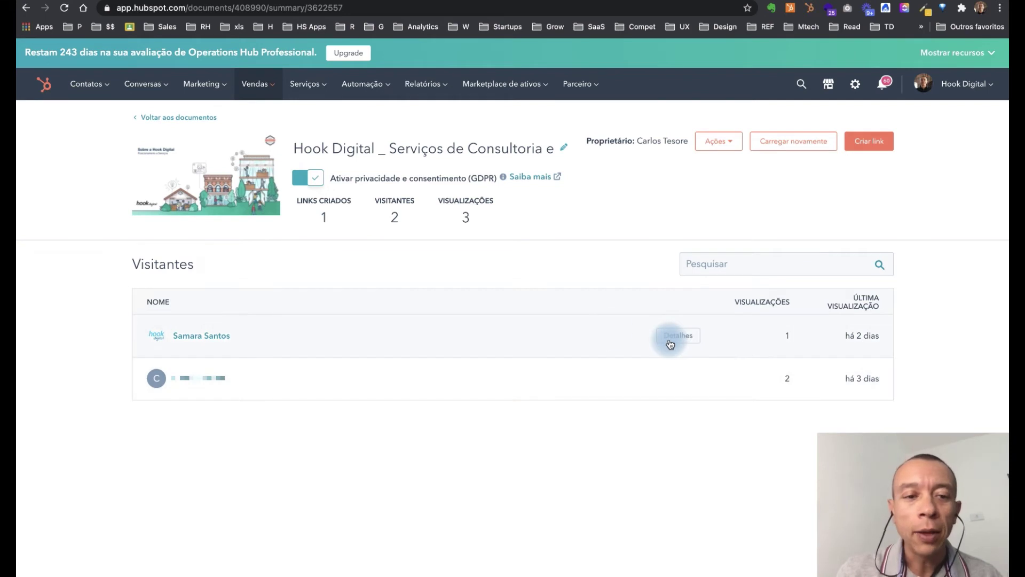
pyautogui.click(672, 334)
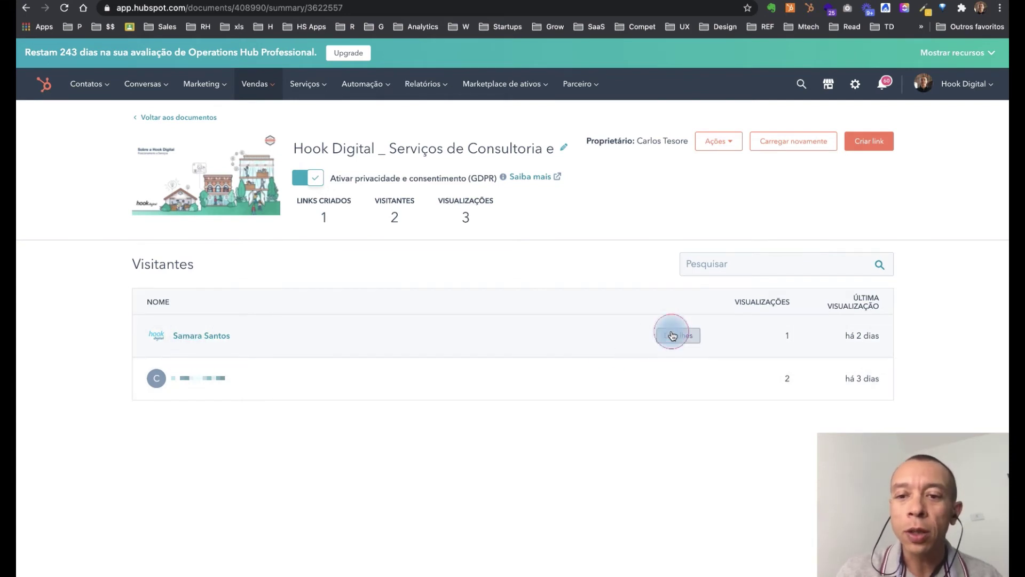
pyautogui.moveTo(758, 322)
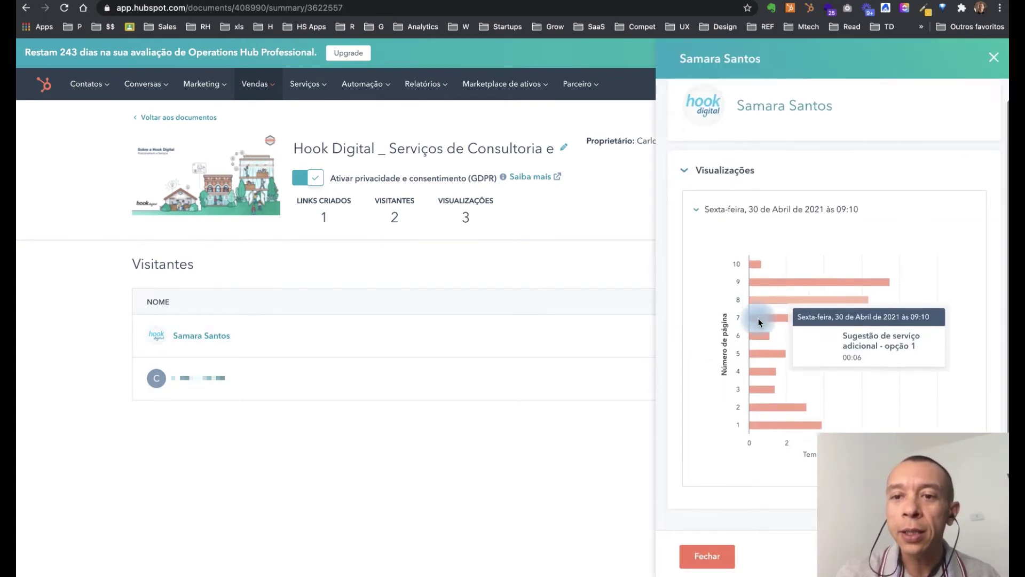
pyautogui.scroll(-1, 748, 398)
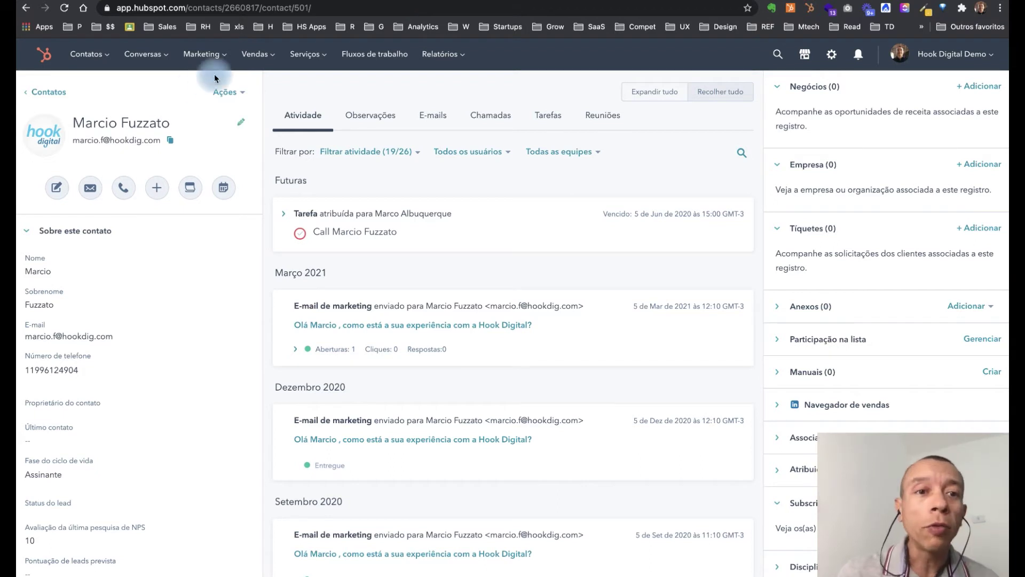
# Step: Go to Vendas > Documentos, the empty documents library, and start a new folder
pyautogui.click(275, 63)
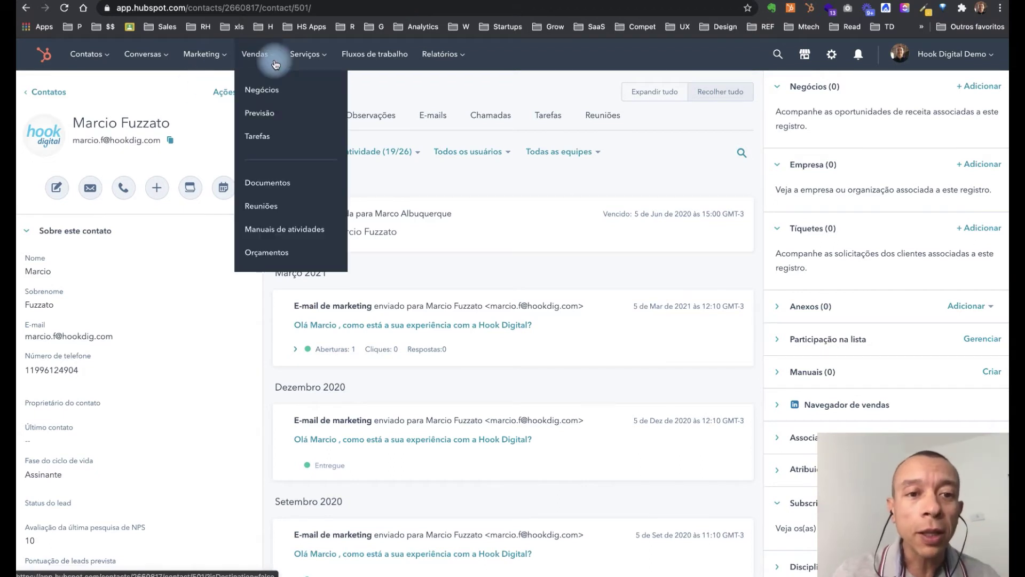
pyautogui.click(270, 182)
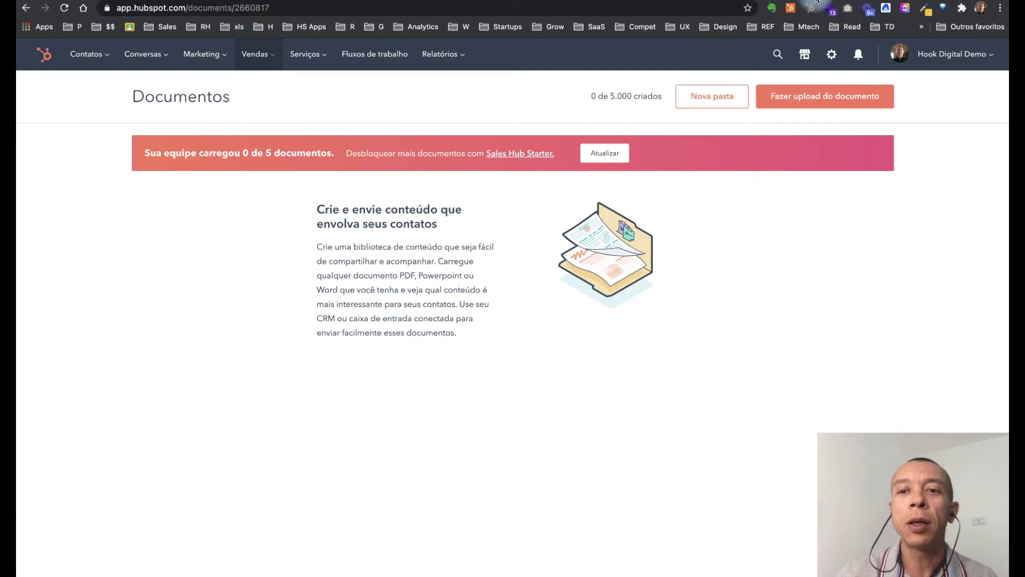
pyautogui.click(705, 99)
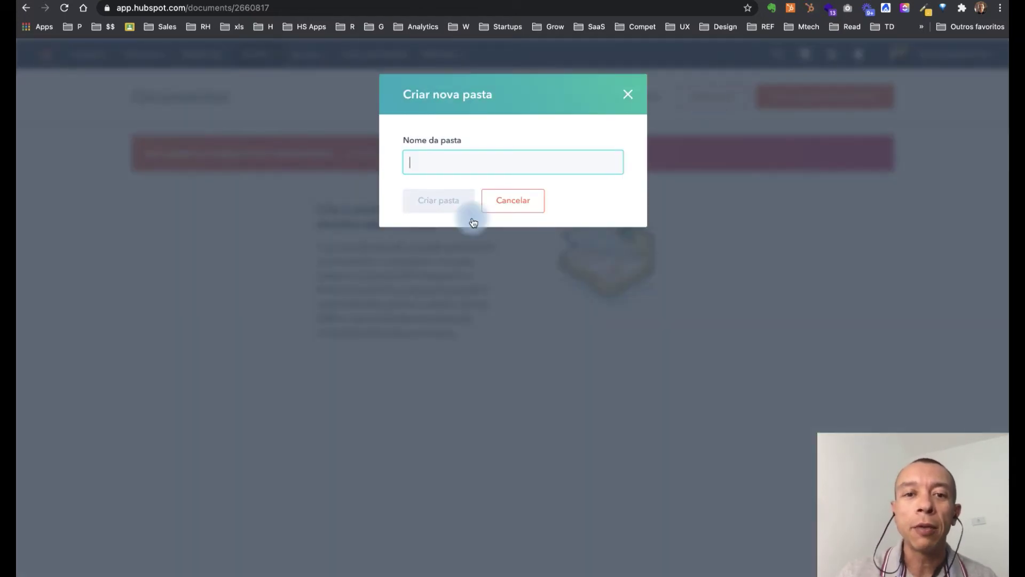
# Step: Create two document folders, Apresentações Institucionais and Propostas Solução A
pyautogui.write('Aprese')
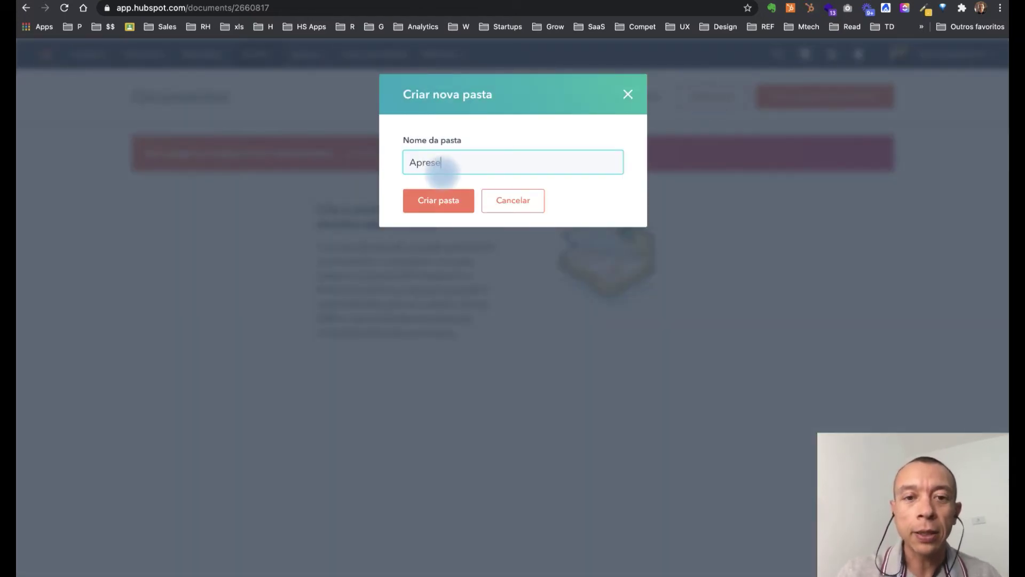
pyautogui.write('ntaç')
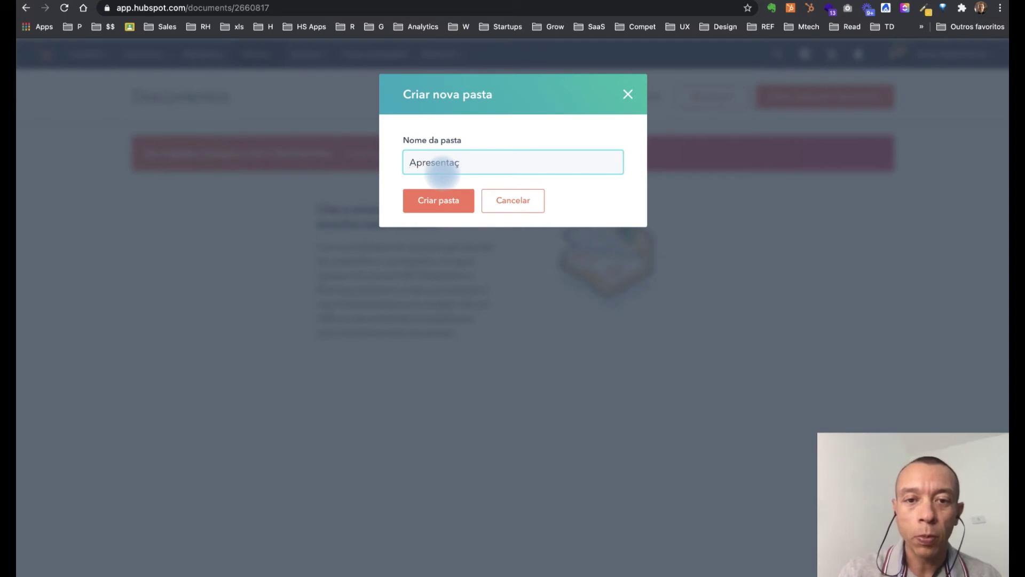
pyautogui.write('ões Inst')
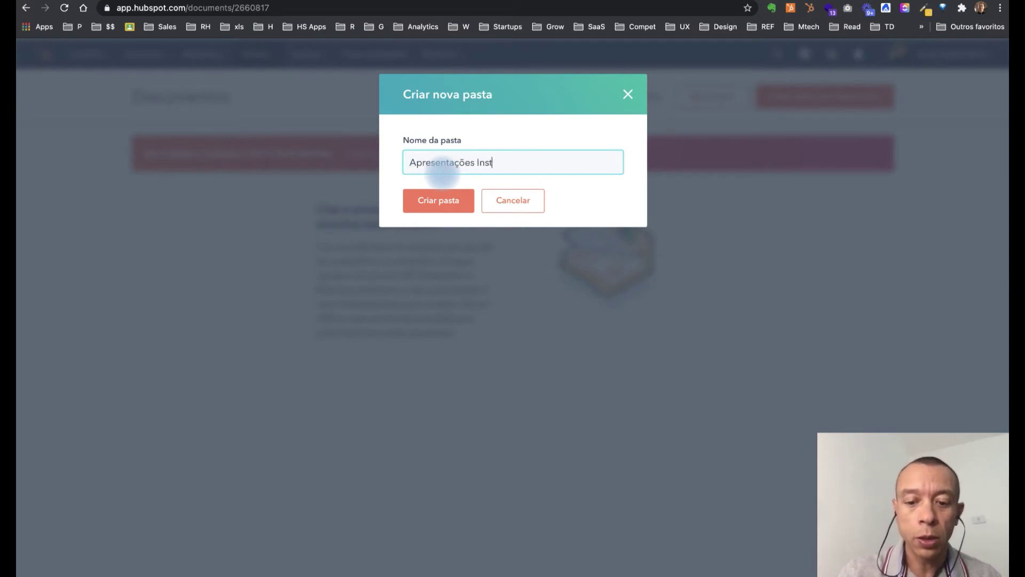
pyautogui.write('itucionais')
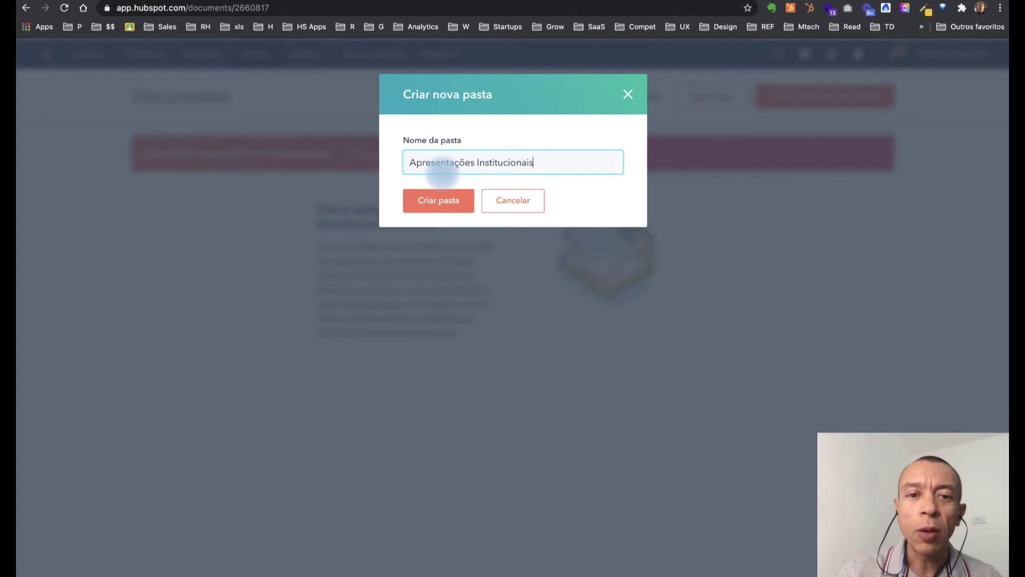
pyautogui.click(429, 203)
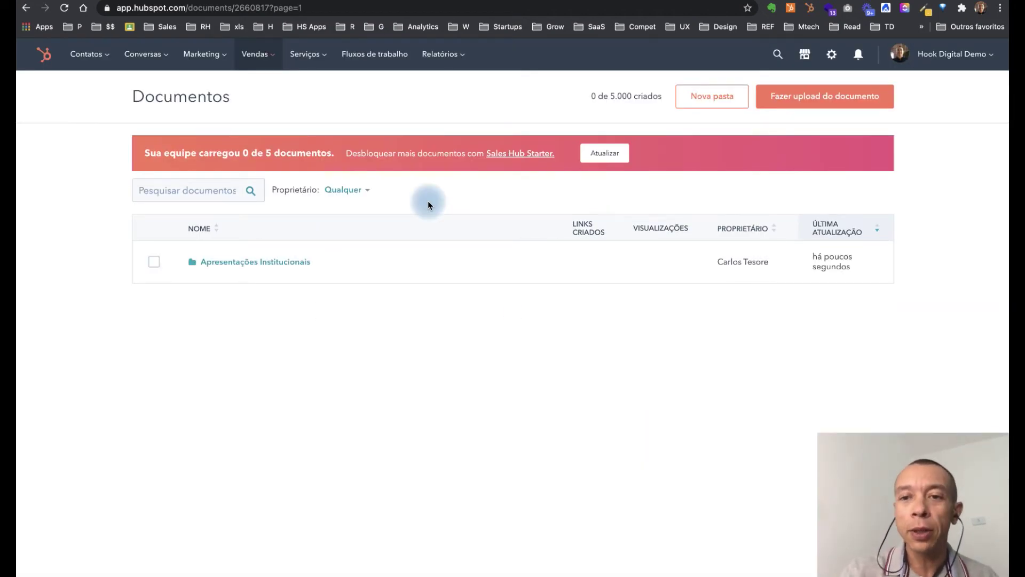
pyautogui.click(706, 103)
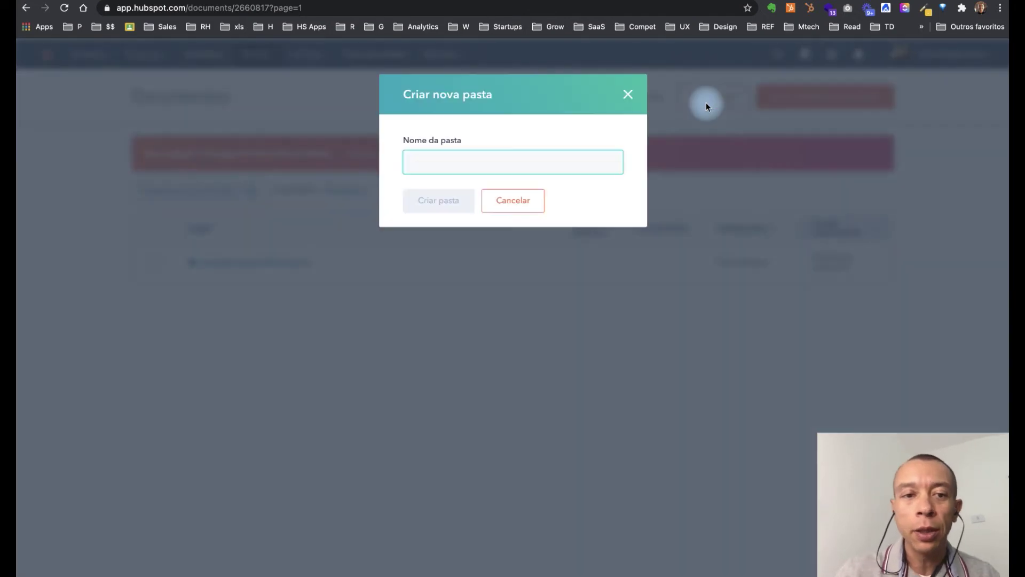
pyautogui.write('Proposta')
pyautogui.press('BackSpace')
pyautogui.press('BackSpace')
pyautogui.press('BackSpace')
pyautogui.press('BackSpace')
pyautogui.press('BackSpace')
pyautogui.press('BackSpace')
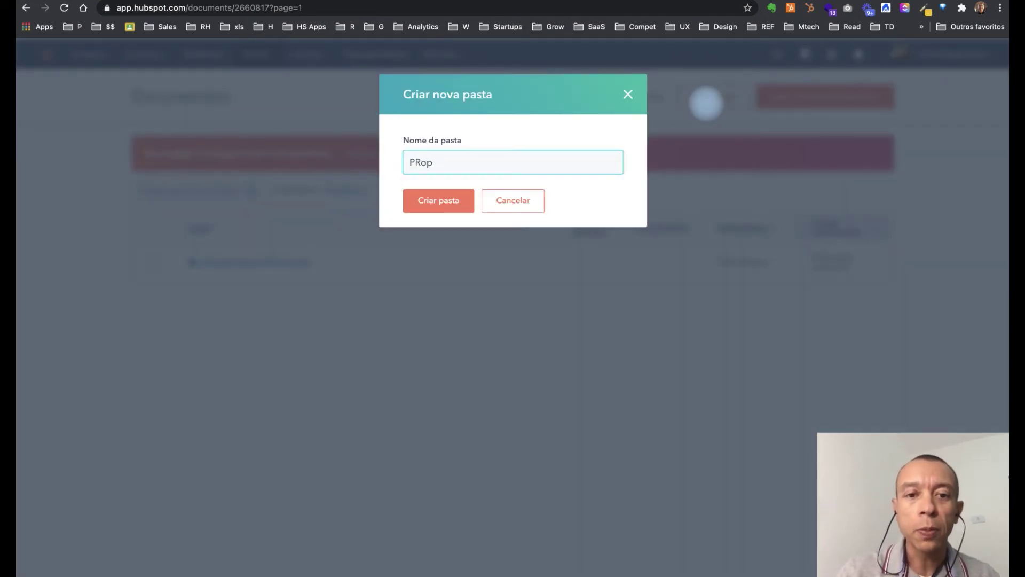
pyautogui.write('opostas')
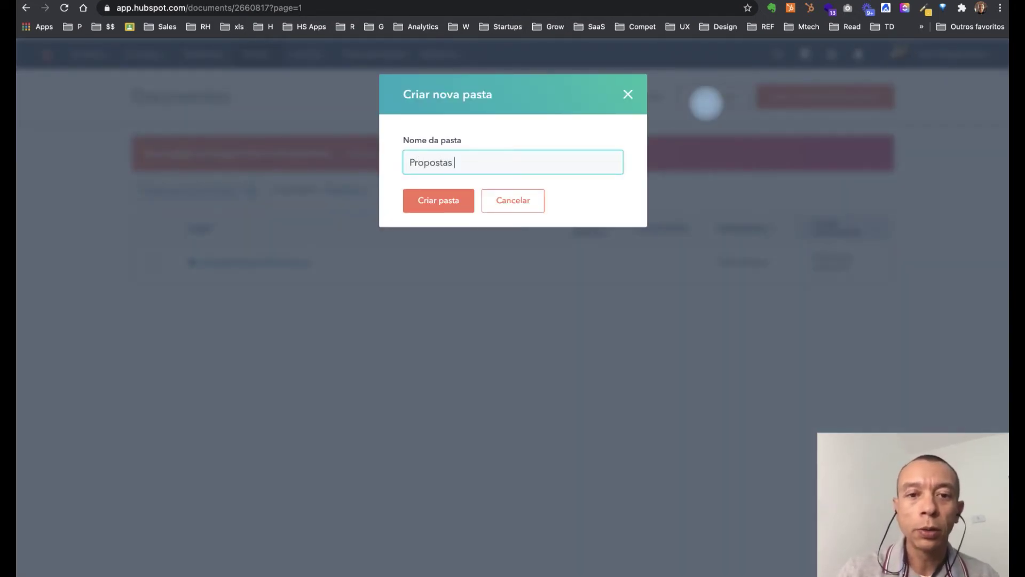
pyautogui.write(' Sol')
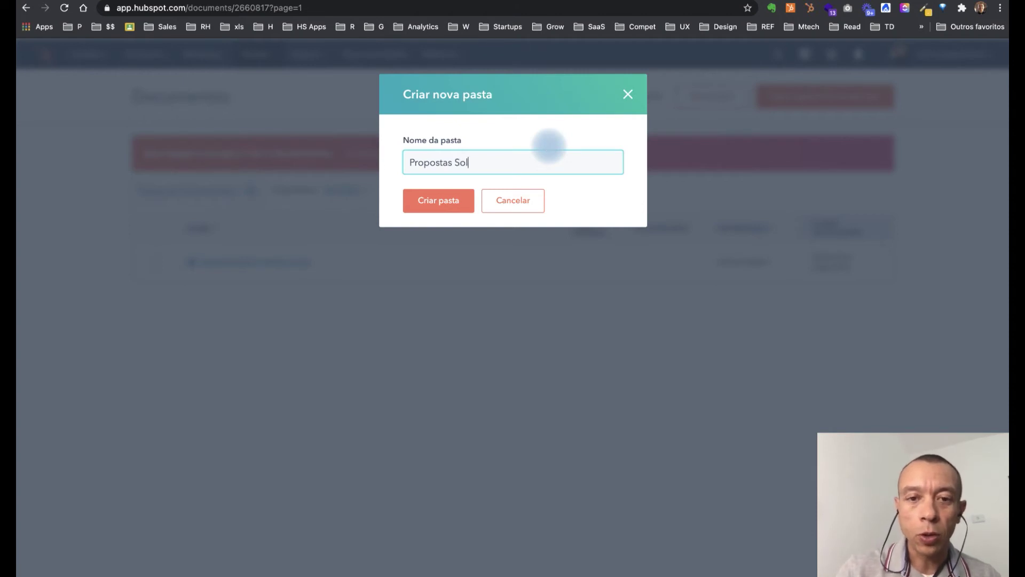
pyautogui.write('ução 4')
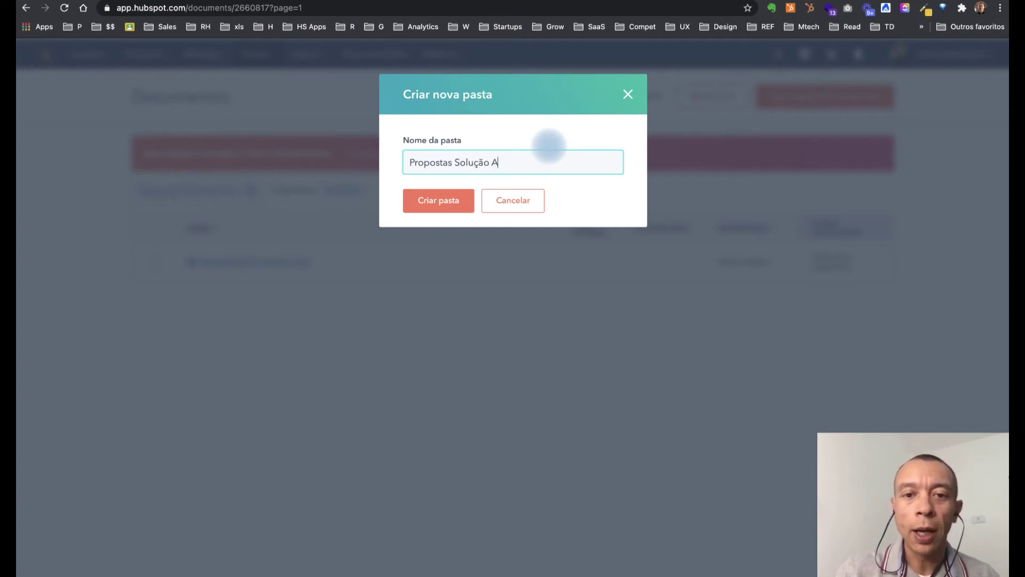
pyautogui.click(437, 200)
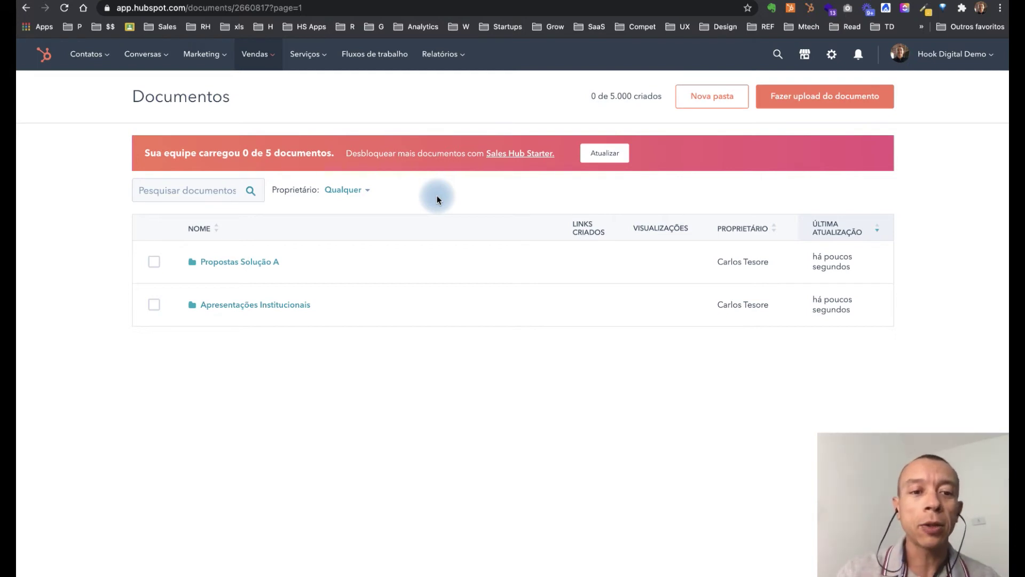
# Step: Upload Proposta - HubSpot Growth_Suite .pdf from the computer into the Apresentações Institucionais folder
pyautogui.click(261, 307)
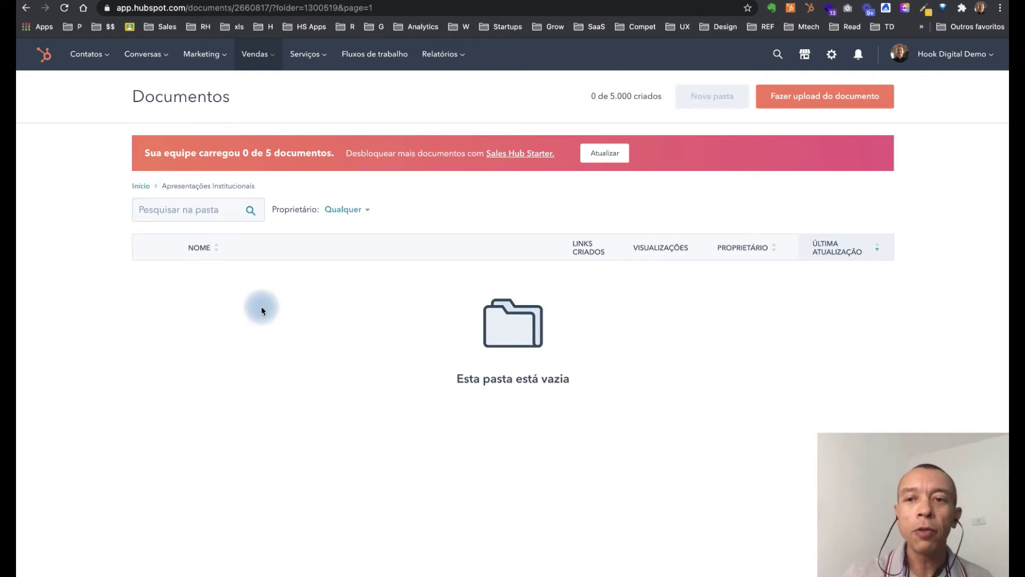
pyautogui.click(809, 95)
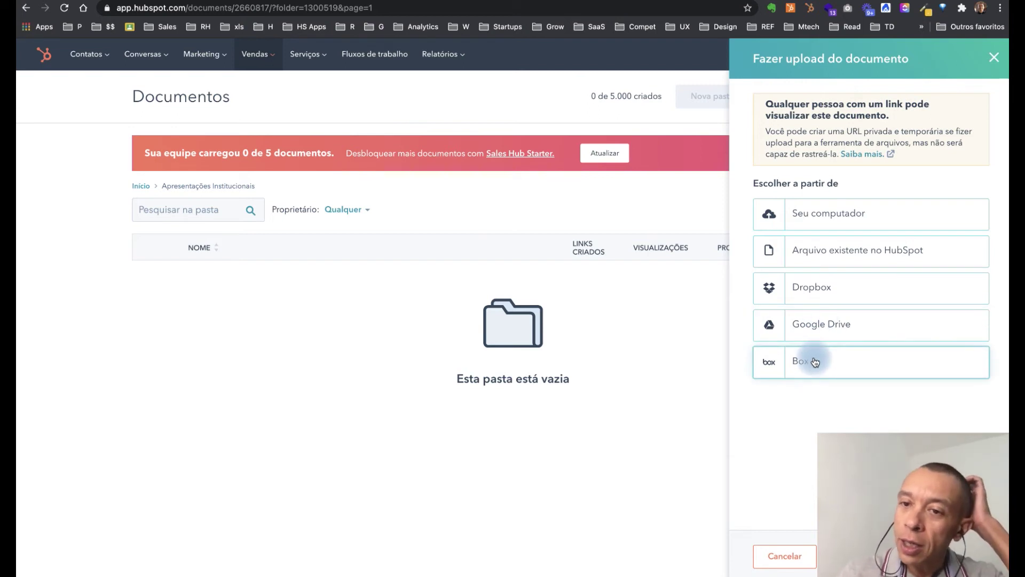
pyautogui.click(822, 225)
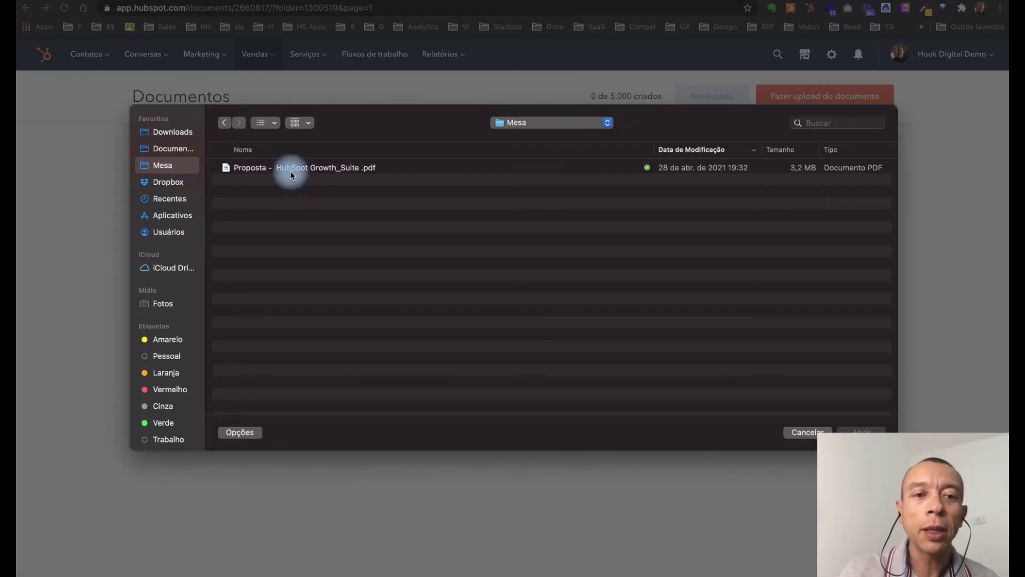
pyautogui.doubleClick(291, 168)
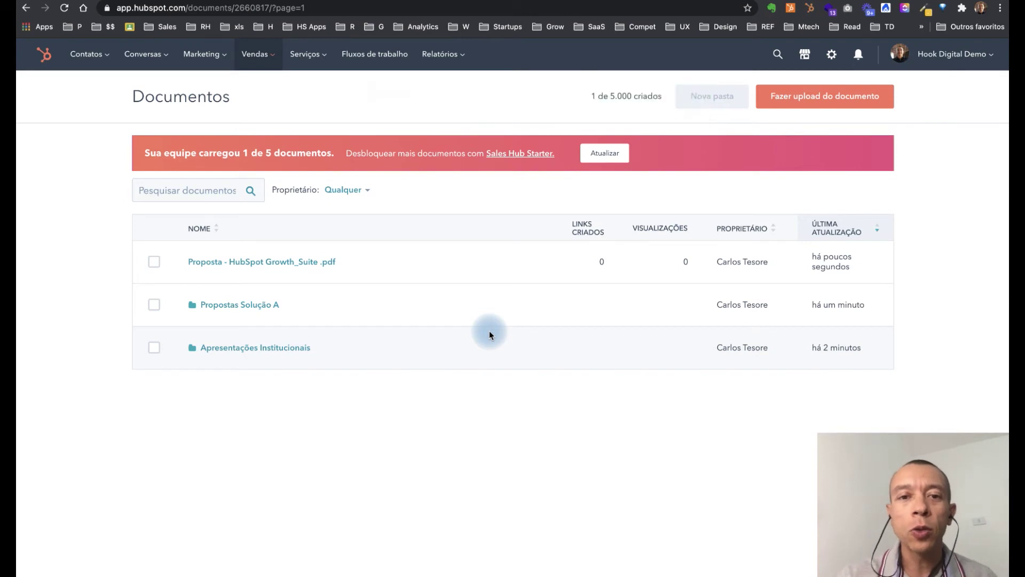
# Step: Start creating a share link for the proposal PDF from its Ações menu
pyautogui.moveTo(506, 265)
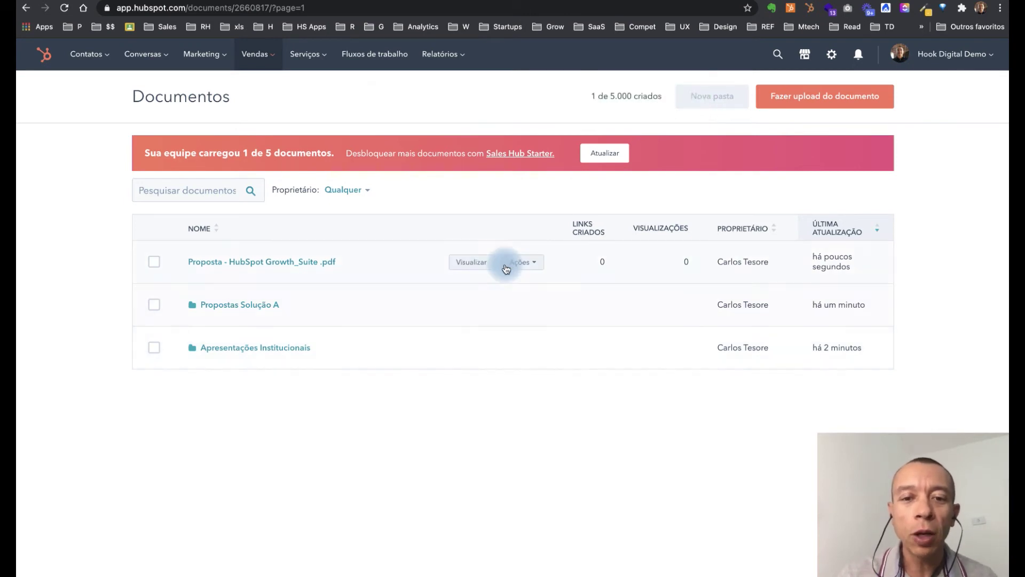
pyautogui.click(533, 264)
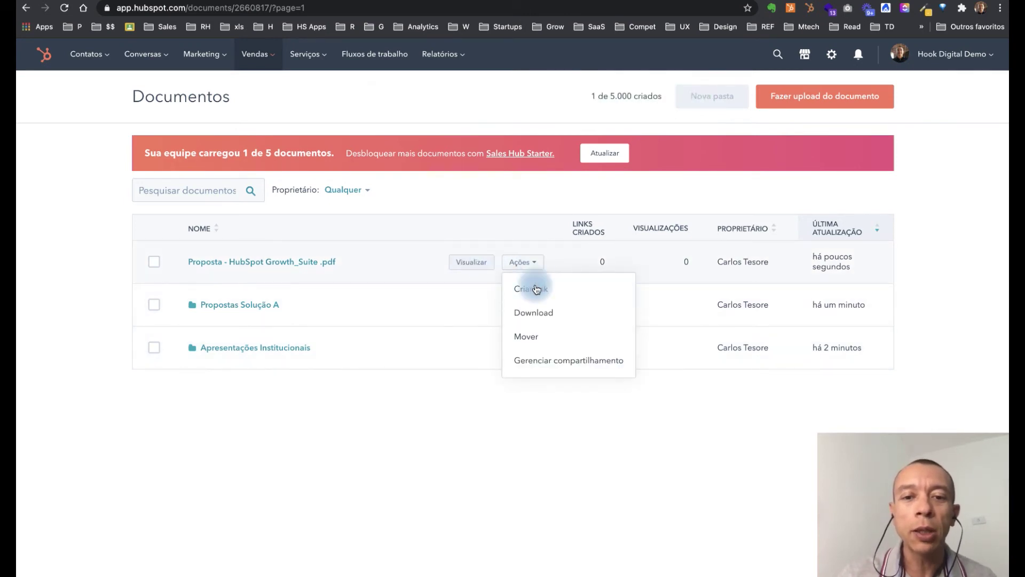
pyautogui.click(536, 291)
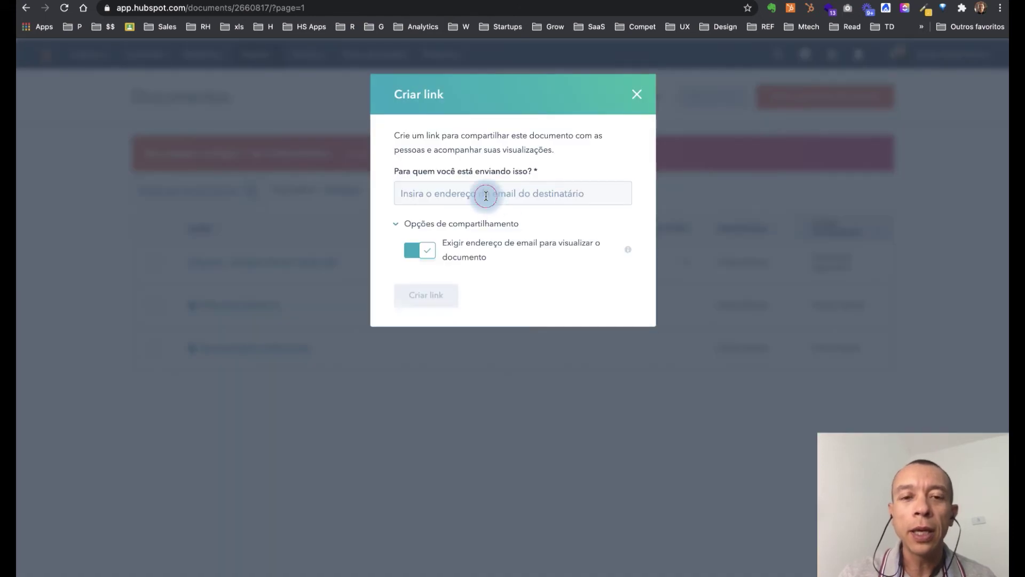
# Step: Create a hubs.ly tracked link to the proposal for the recipient's e-mail address and copy it
pyautogui.click(486, 195)
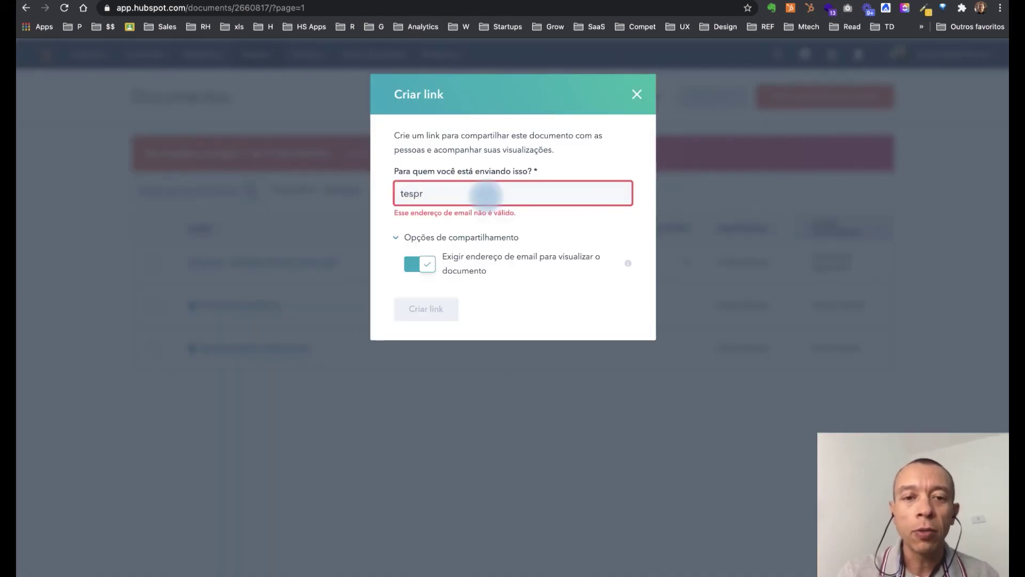
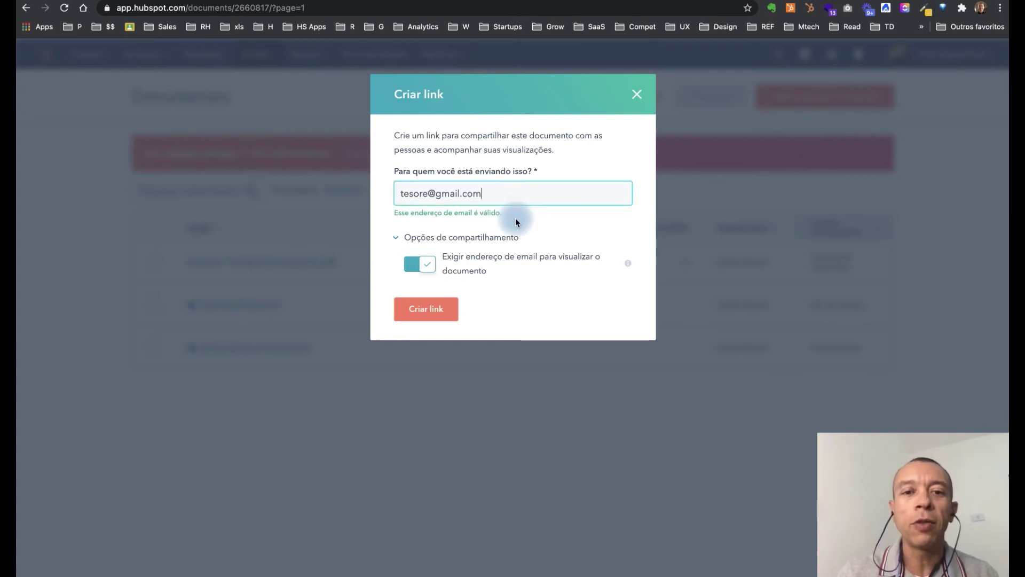
pyautogui.click(435, 310)
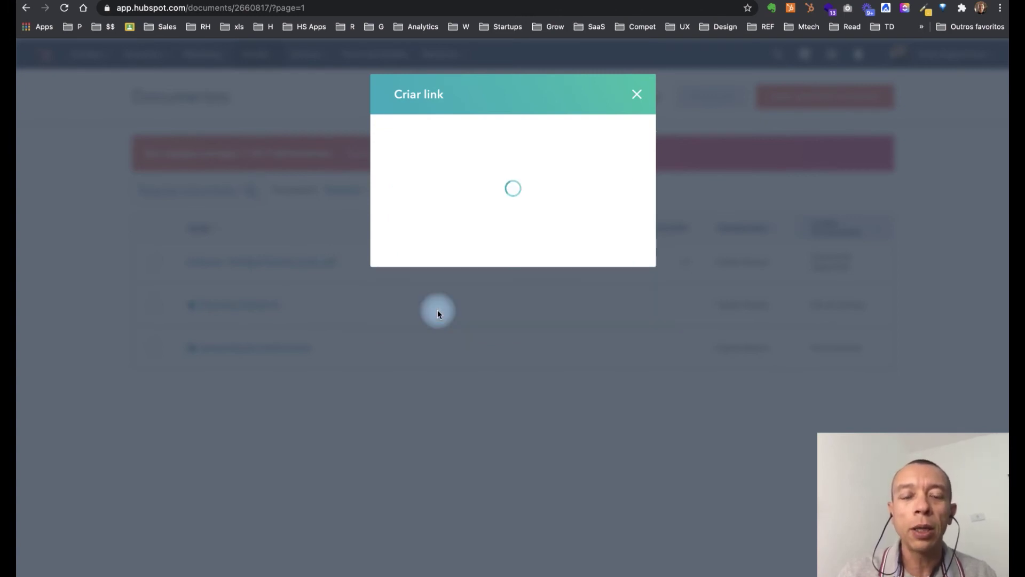
pyautogui.click(617, 199)
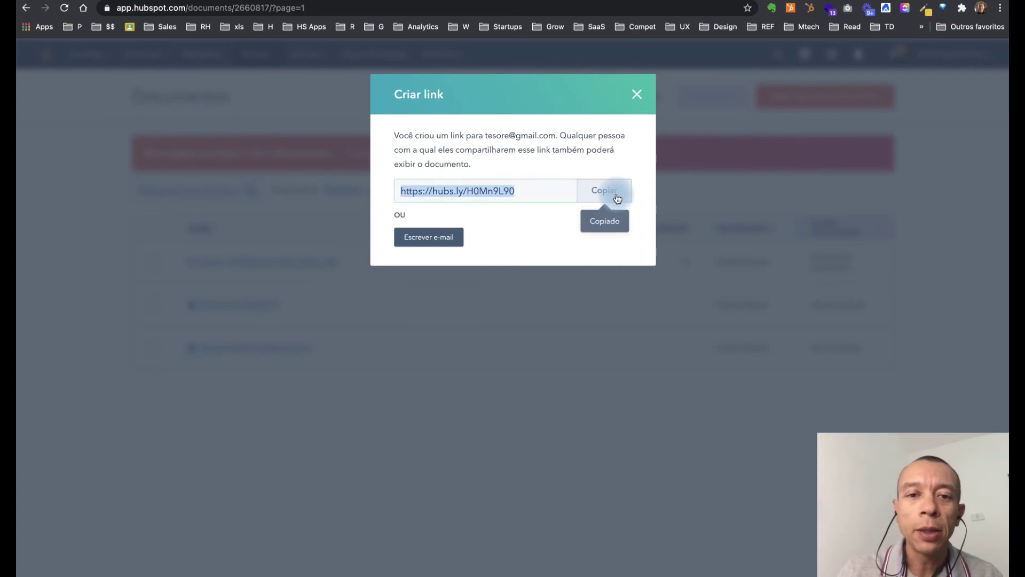
pyautogui.click(634, 95)
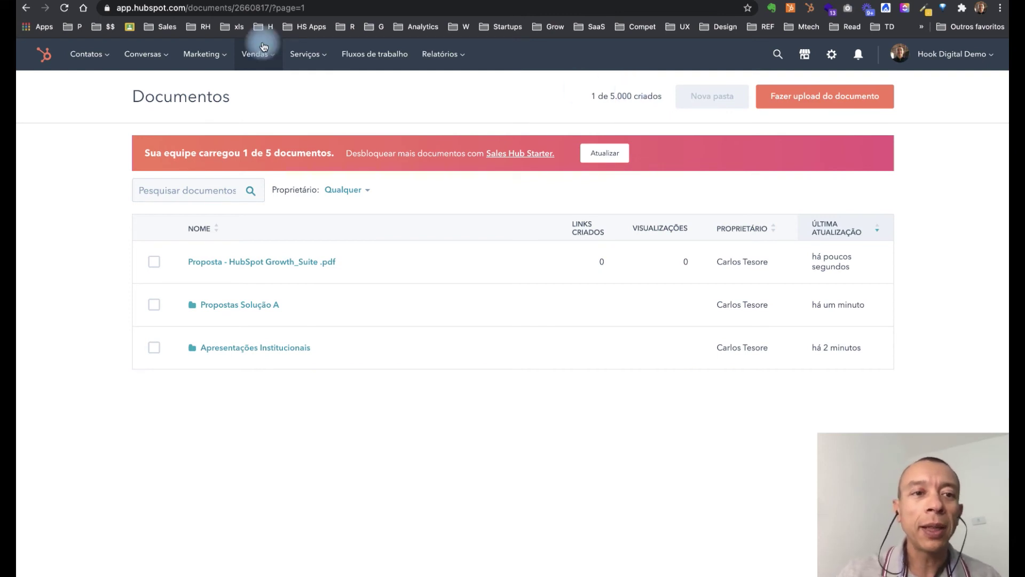
# Step: Open the chosen contact's record from Contatos and start a new e-mail to them
pyautogui.click(205, 57)
pyautogui.click(224, 118)
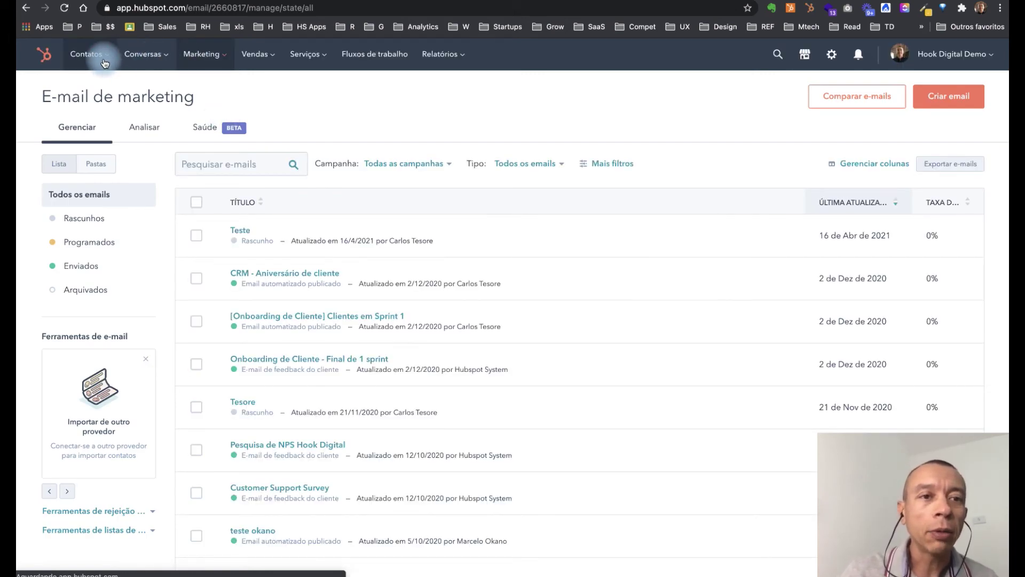
pyautogui.click(105, 62)
pyautogui.click(101, 87)
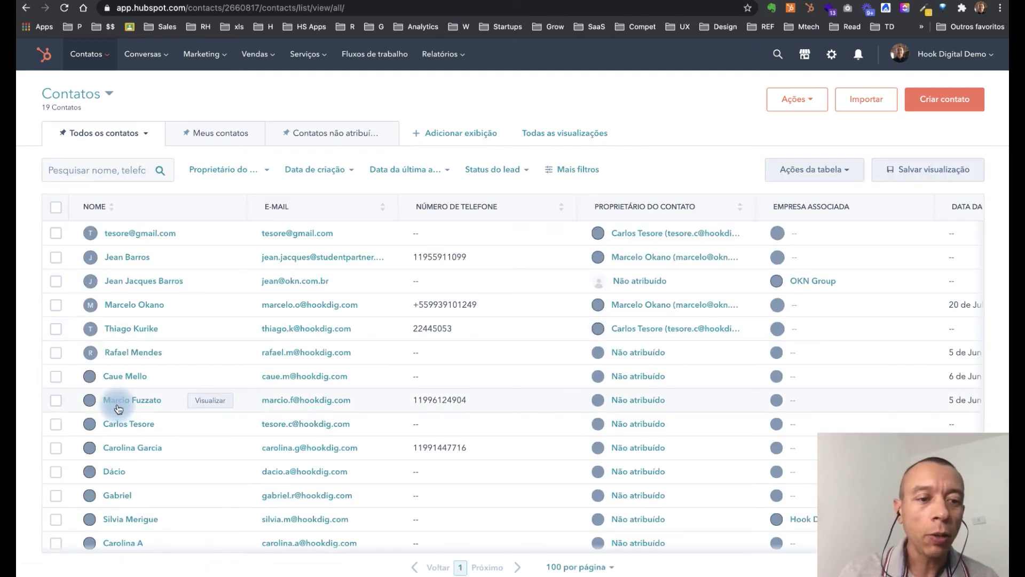
pyautogui.click(118, 409)
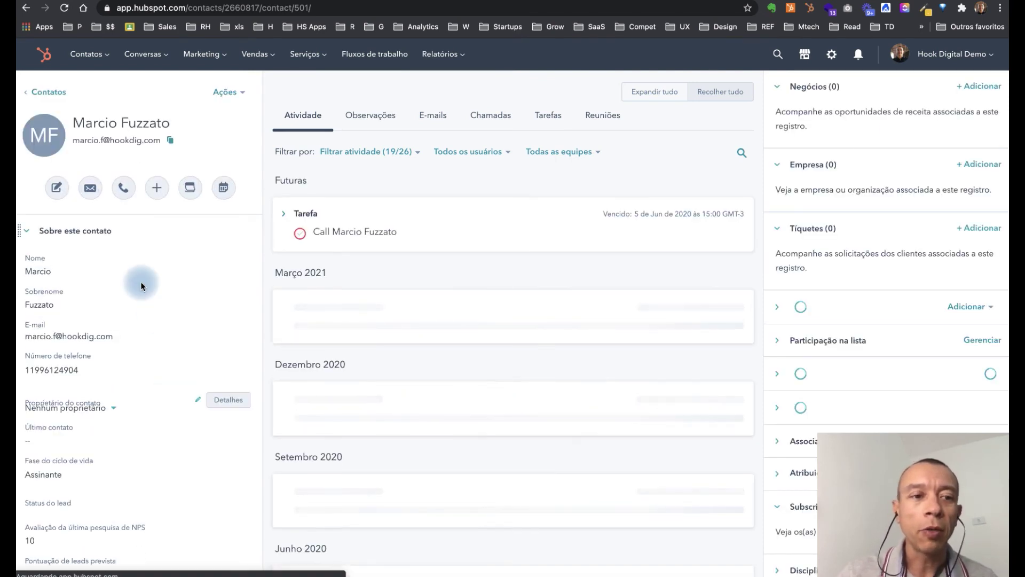
pyautogui.click(90, 197)
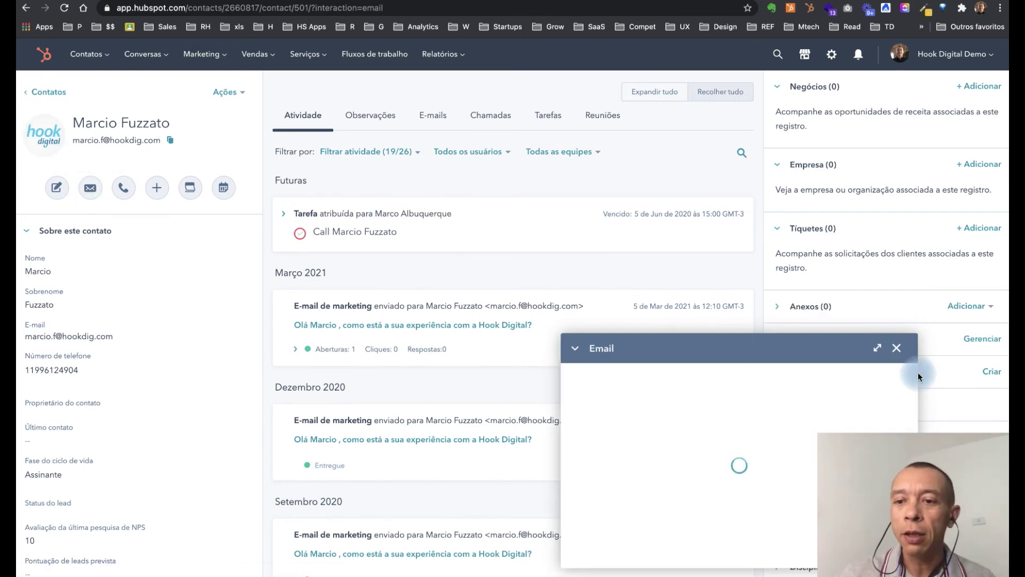
# Step: Enlarge the compose window and enter the subject 'Apresentação Proposta'
pyautogui.click(877, 348)
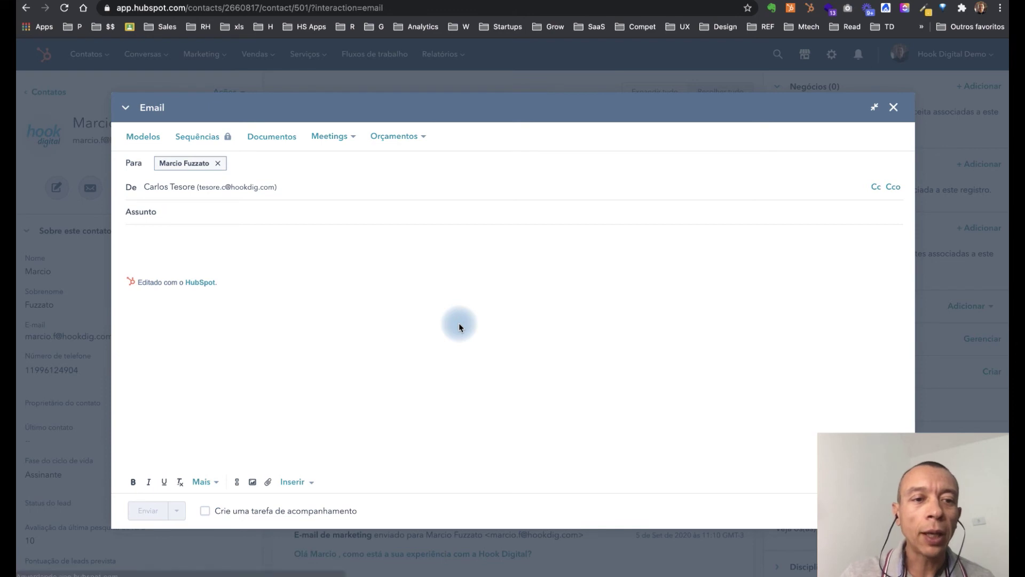
pyautogui.write('Ap')
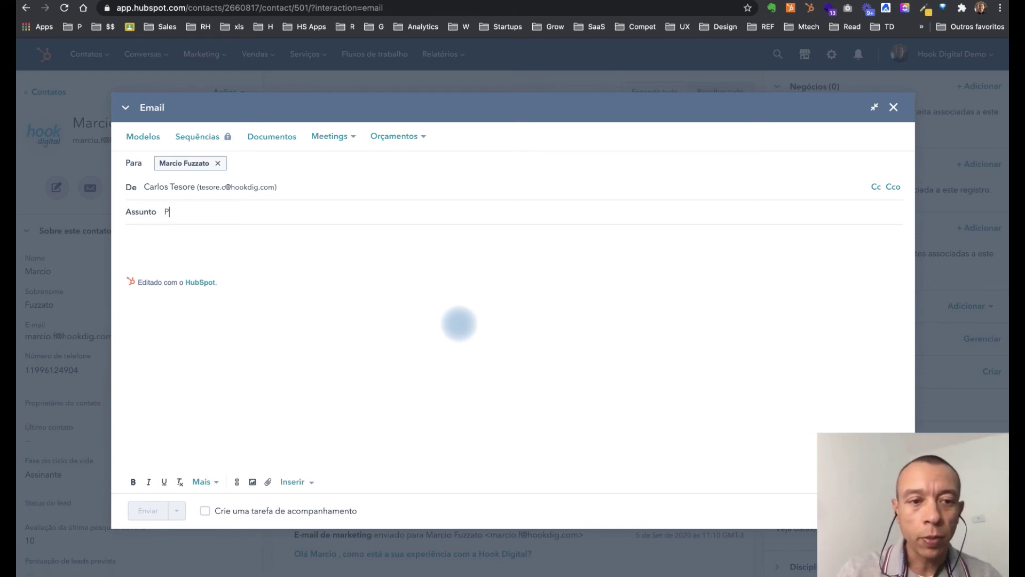
pyautogui.press('BackSpace')
pyautogui.press('BackSpace')
pyautogui.write('Apresentação Pro')
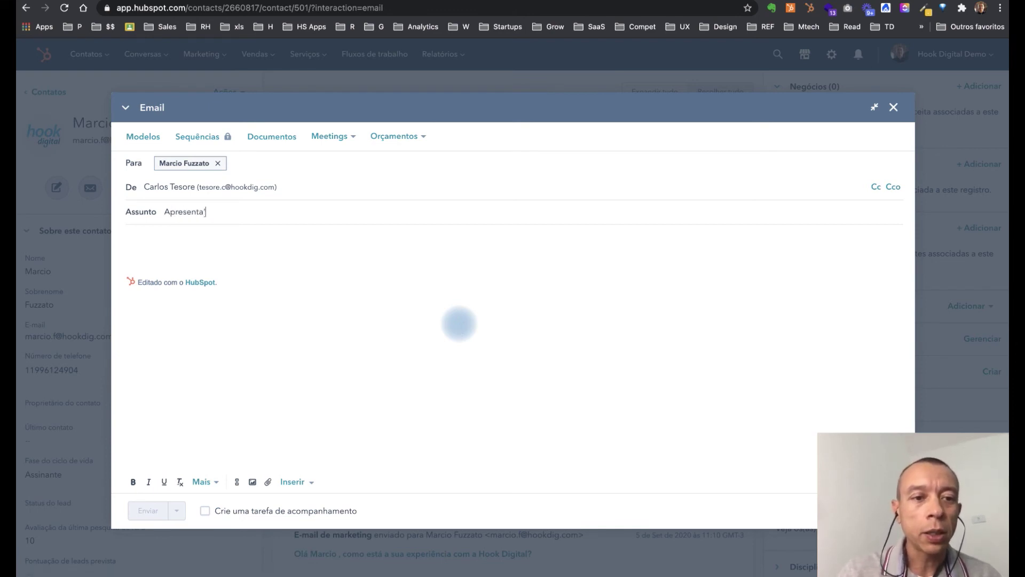
pyautogui.write('posta')
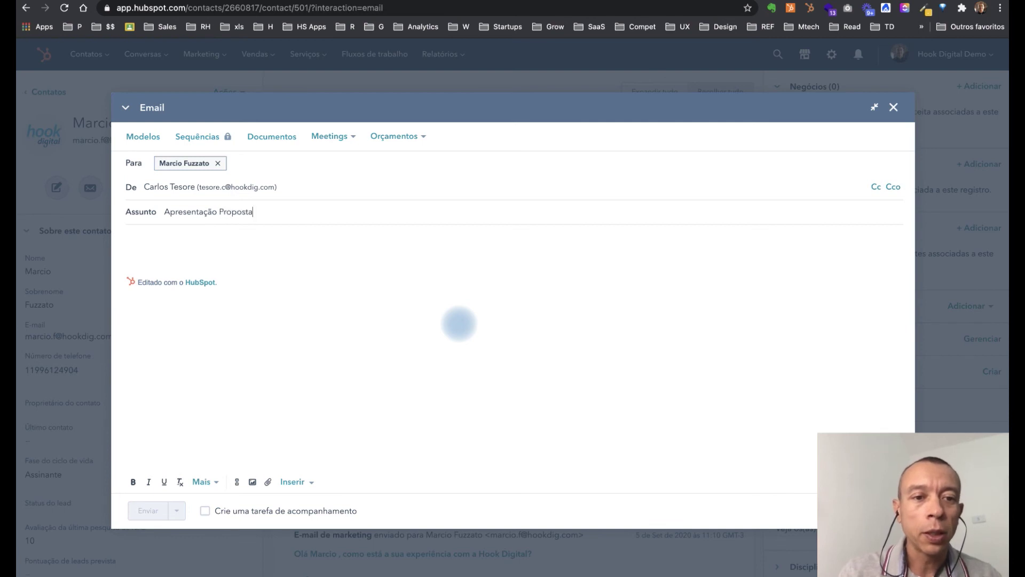
# Step: Write the body 'Segue aqui a apresentação proposta da empresa.' and select the word 'aqui'
pyautogui.click(258, 248)
pyautogui.write('S')
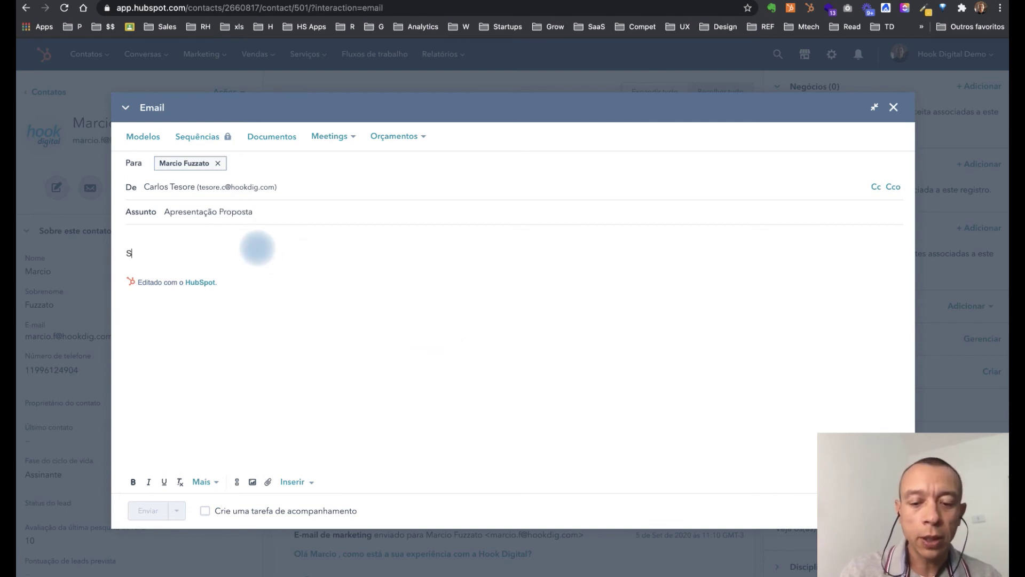
pyautogui.write('egue aqui a ')
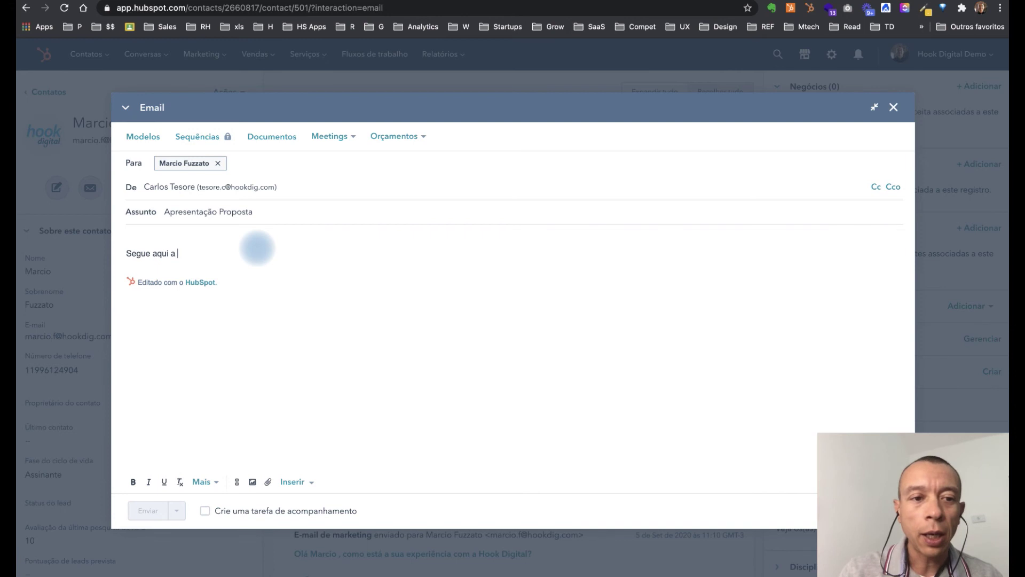
pyautogui.write('apresentaç')
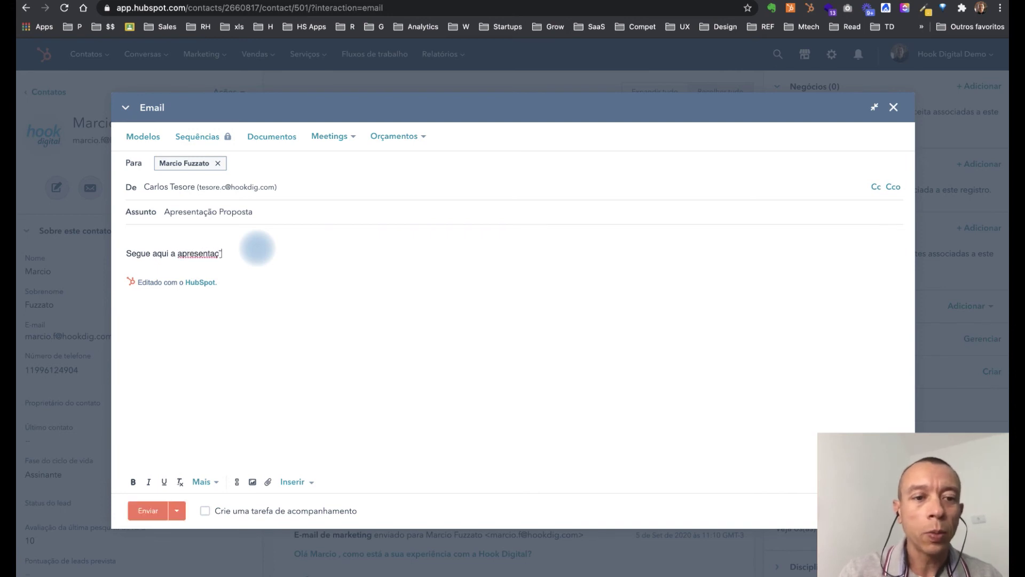
pyautogui.write('ão proposta da empresa.')
pyautogui.press('Return')
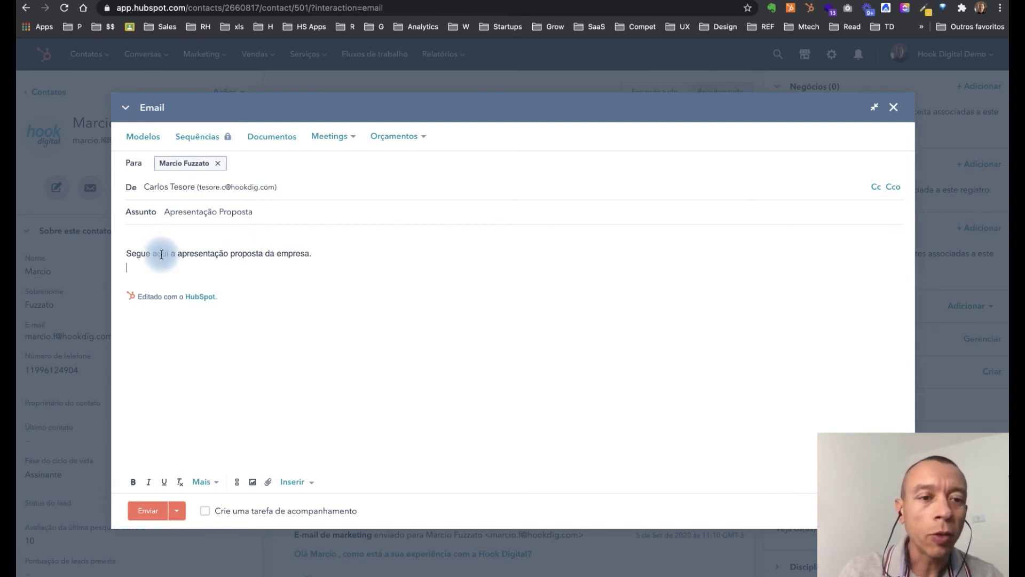
pyautogui.doubleClick(161, 255)
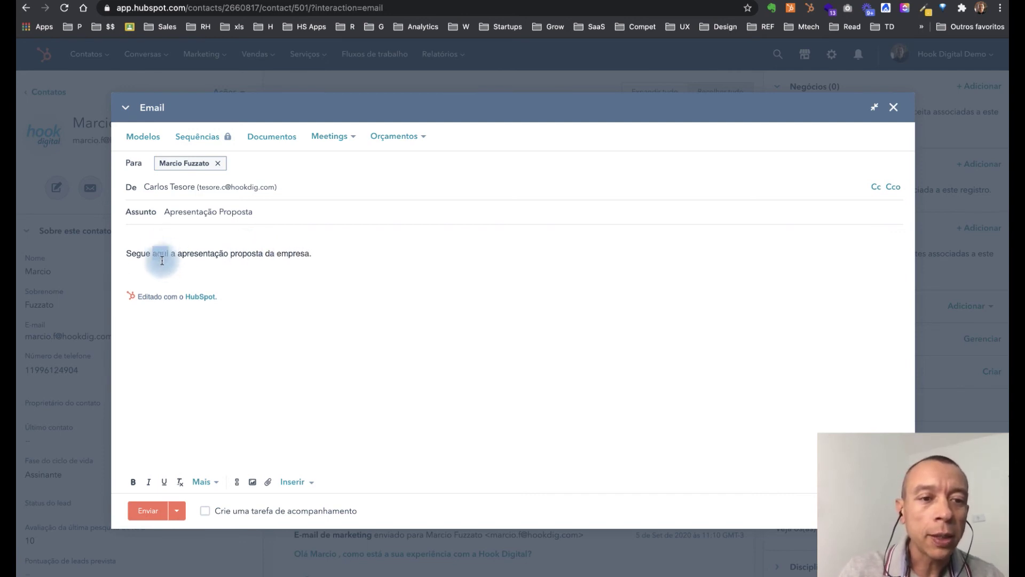
# Step: Link the word 'aqui' to the copied hubs.ly tracked URL
pyautogui.click(237, 484)
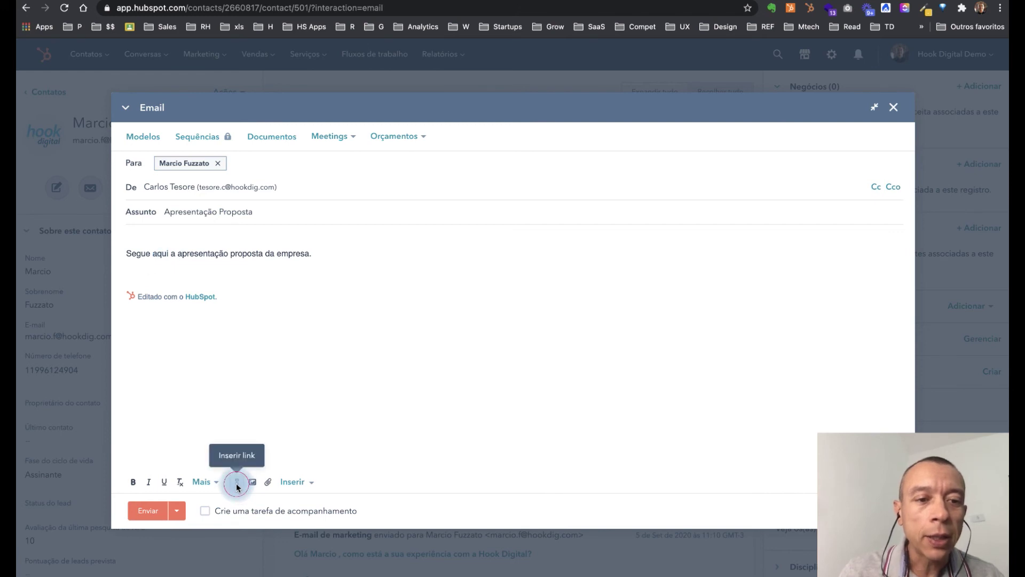
pyautogui.press('super+v')
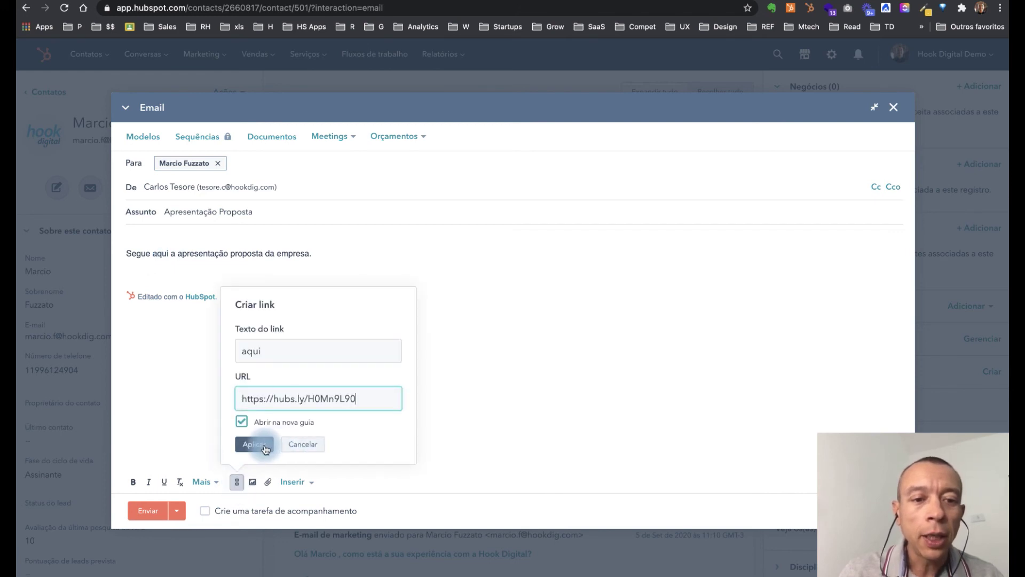
pyautogui.click(270, 444)
# Step: Add a new body line reading 'Segue a apresentação:' below the first sentence
pyautogui.click(318, 249)
pyautogui.press('Return')
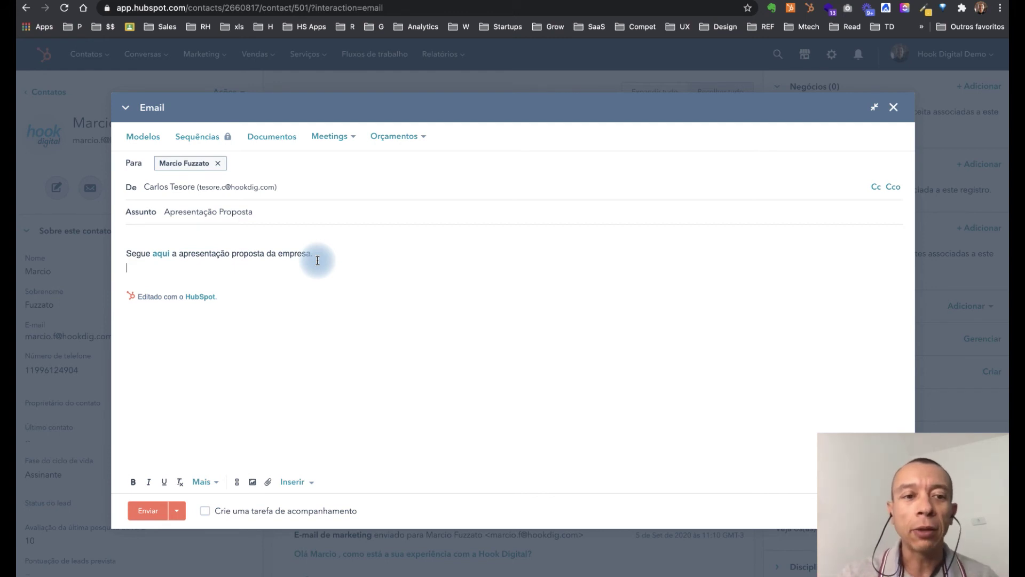
pyautogui.press('Return')
pyautogui.write('Segue a')
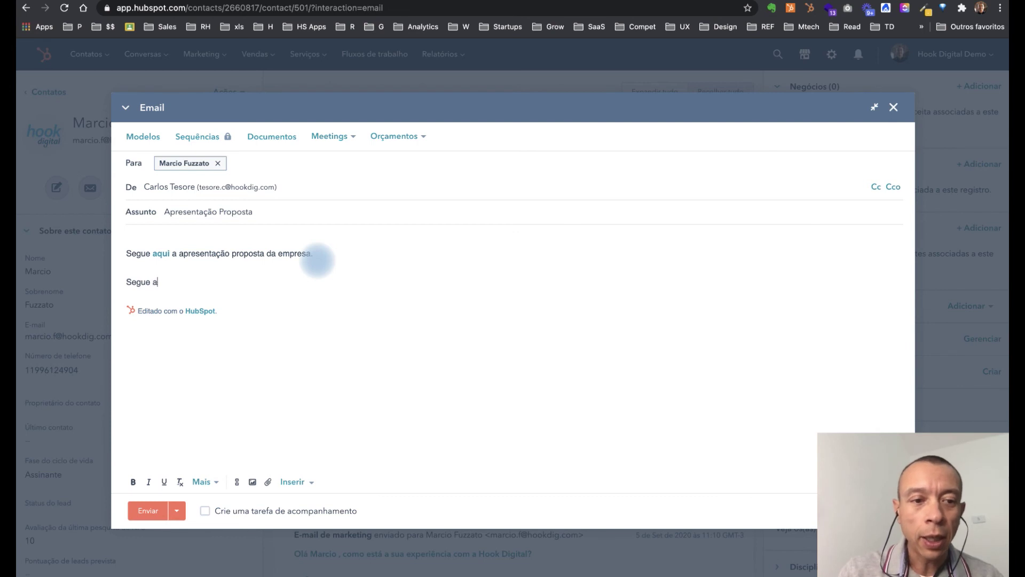
pyautogui.press('BackSpace')
pyautogui.write('a aprs')
pyautogui.press('BackSpace')
pyautogui.write('esent')
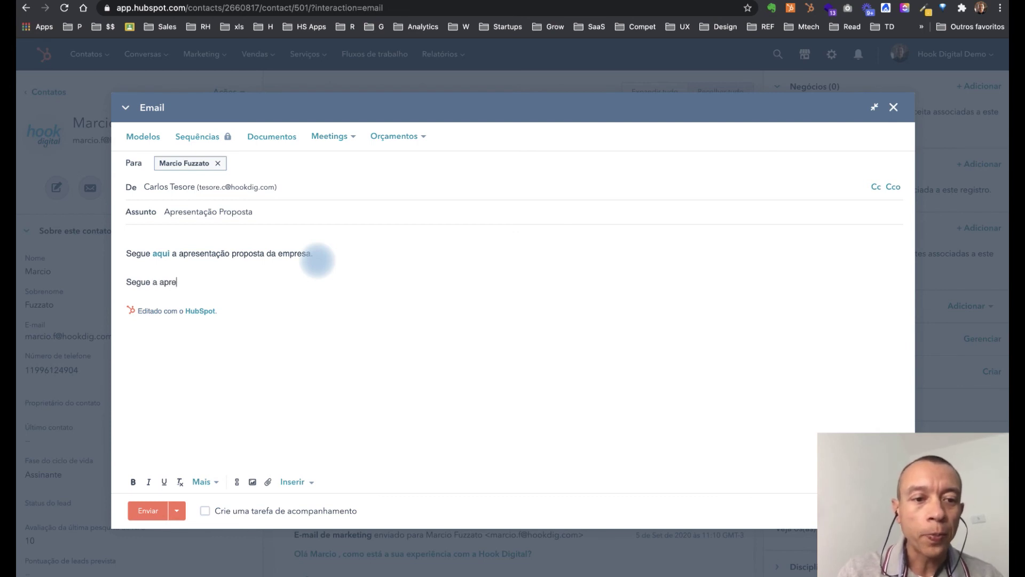
pyautogui.write('ação:')
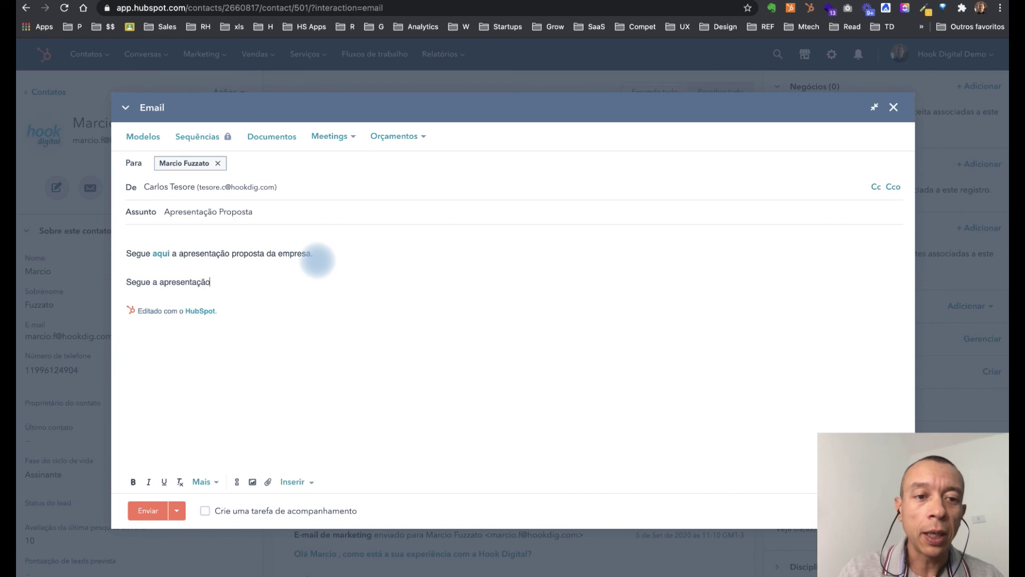
# Step: Pick Proposta - HubSpot Growth_Suite .pdf from the Documentos list and insert it as a link
pyautogui.click(268, 136)
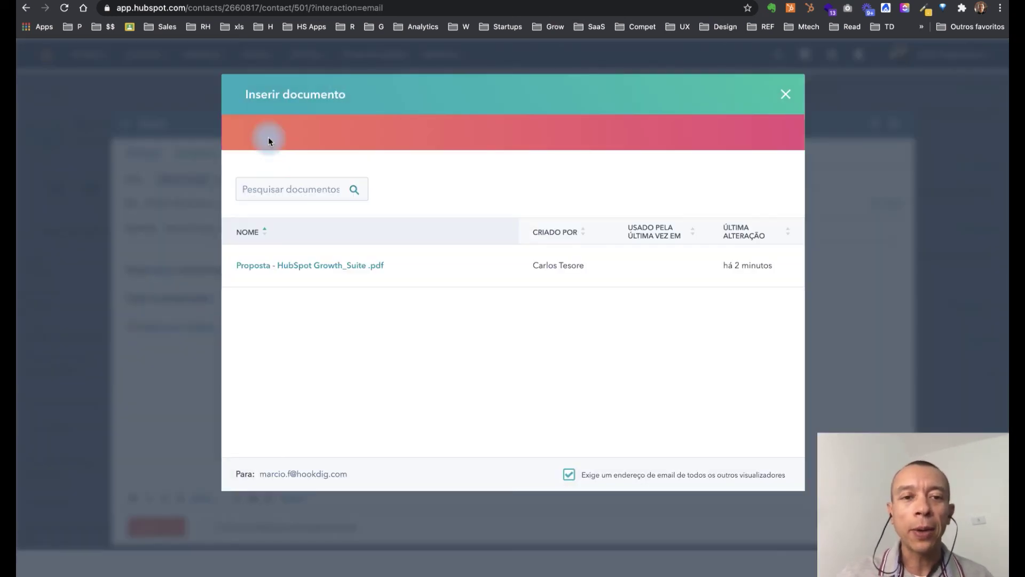
pyautogui.click(294, 270)
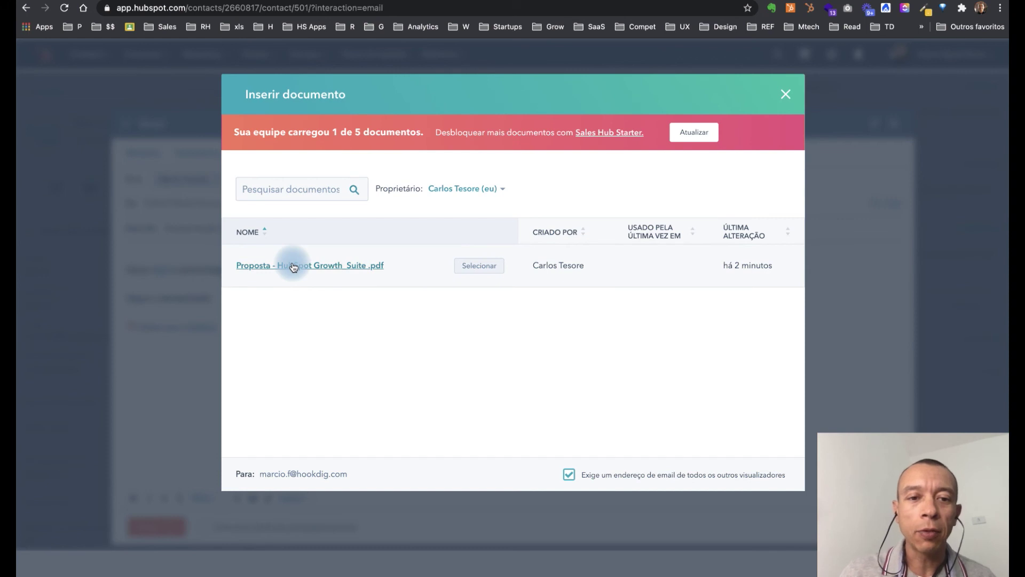
pyautogui.click(293, 266)
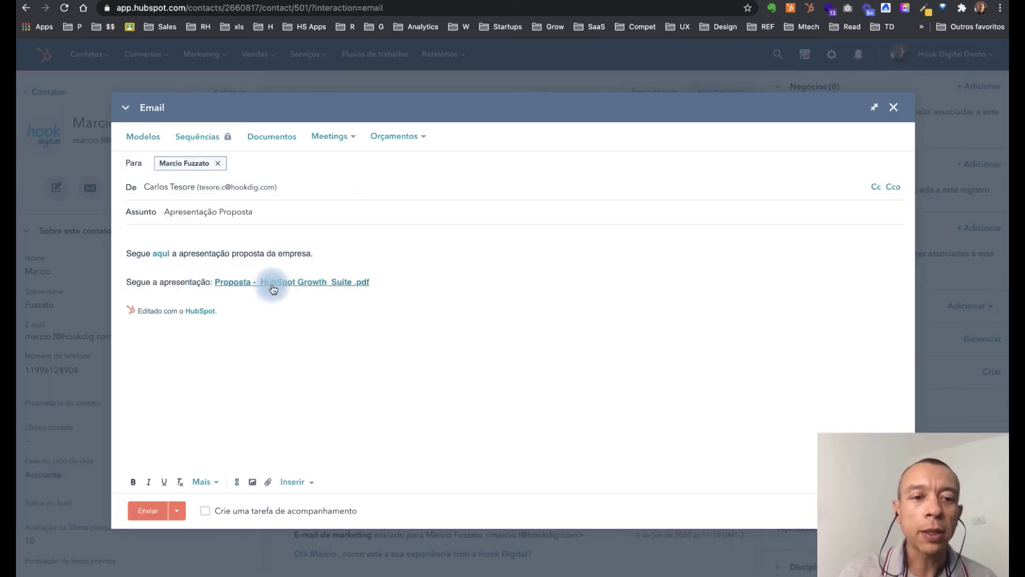
pyautogui.click(391, 283)
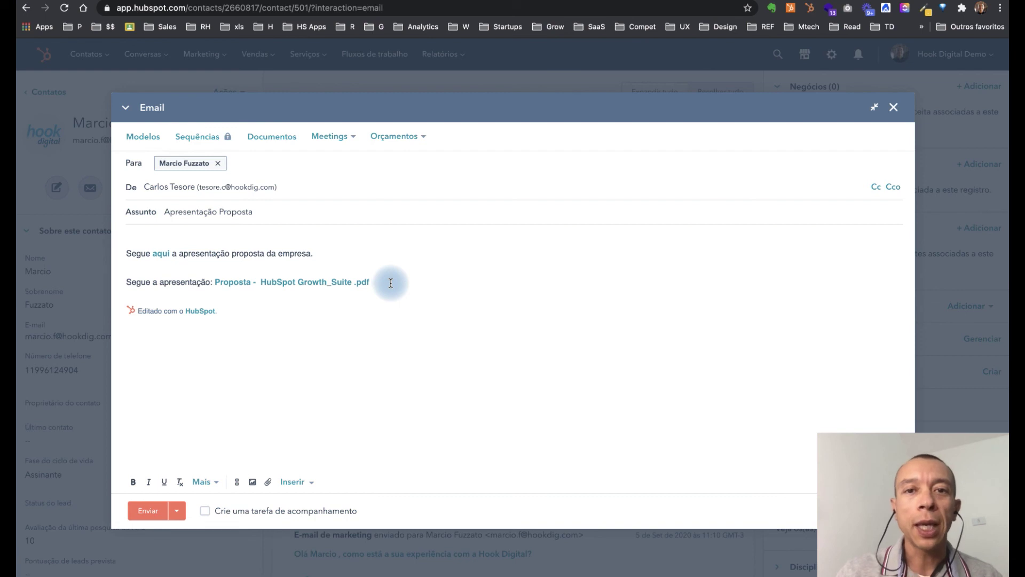
pyautogui.click(256, 281)
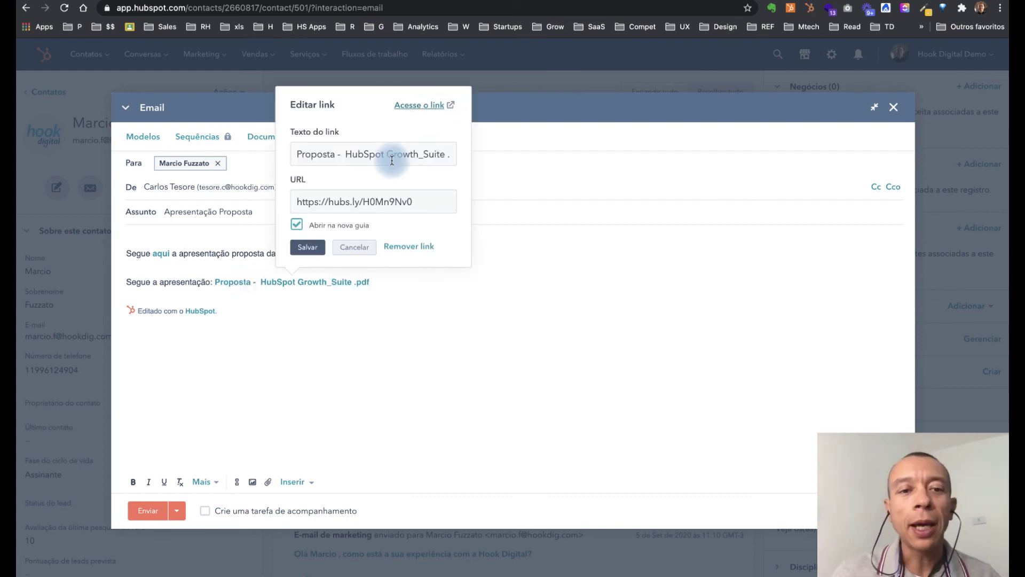
pyautogui.click(325, 331)
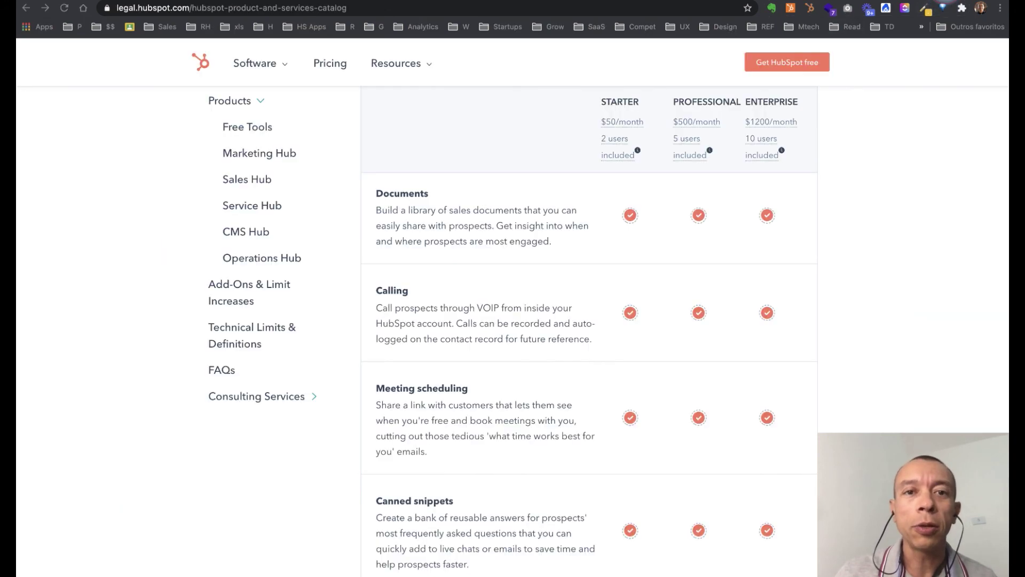
# Step: Show the catalog's Documents row: 5,000 documents per account in Starter, Professional and Enterprise
pyautogui.click(898, 201)
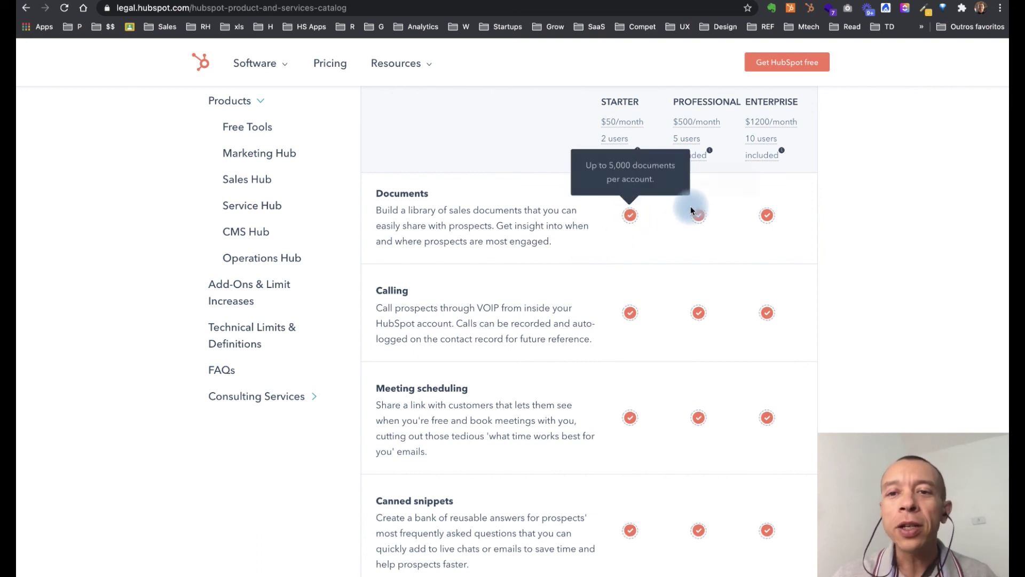
pyautogui.scroll(-1, 687, 238)
pyautogui.scroll(1, 686, 238)
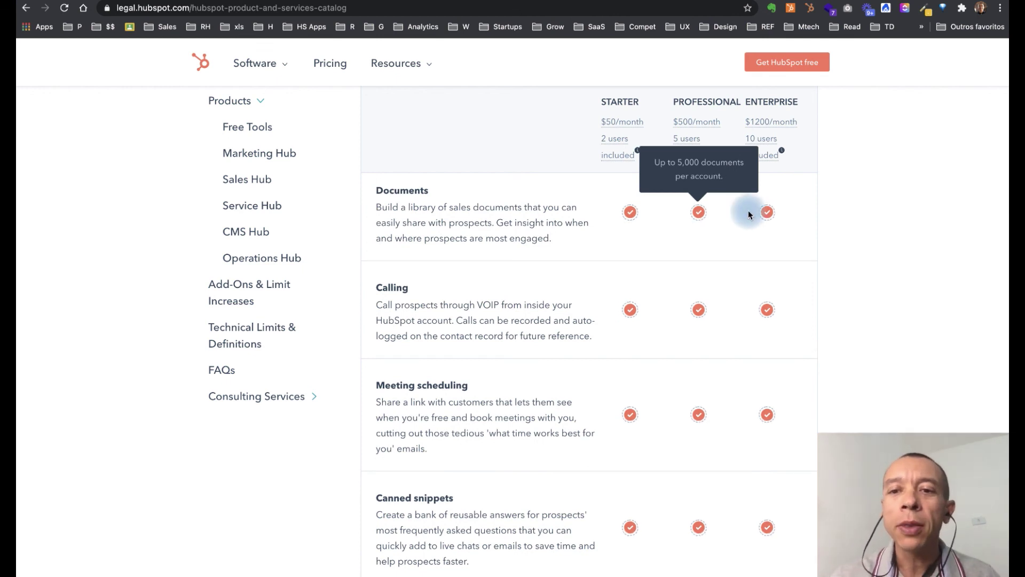
pyautogui.moveTo(767, 214)
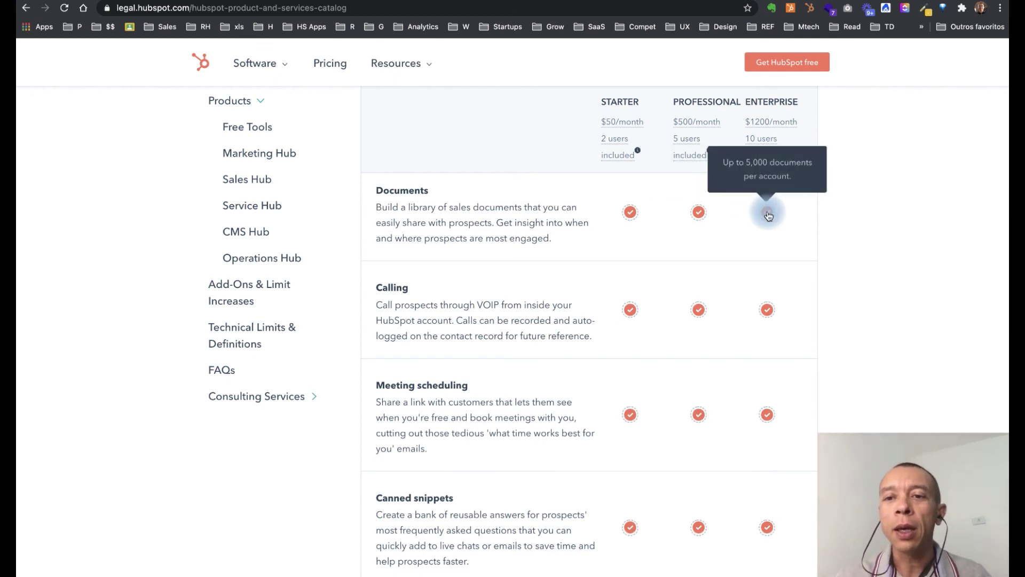